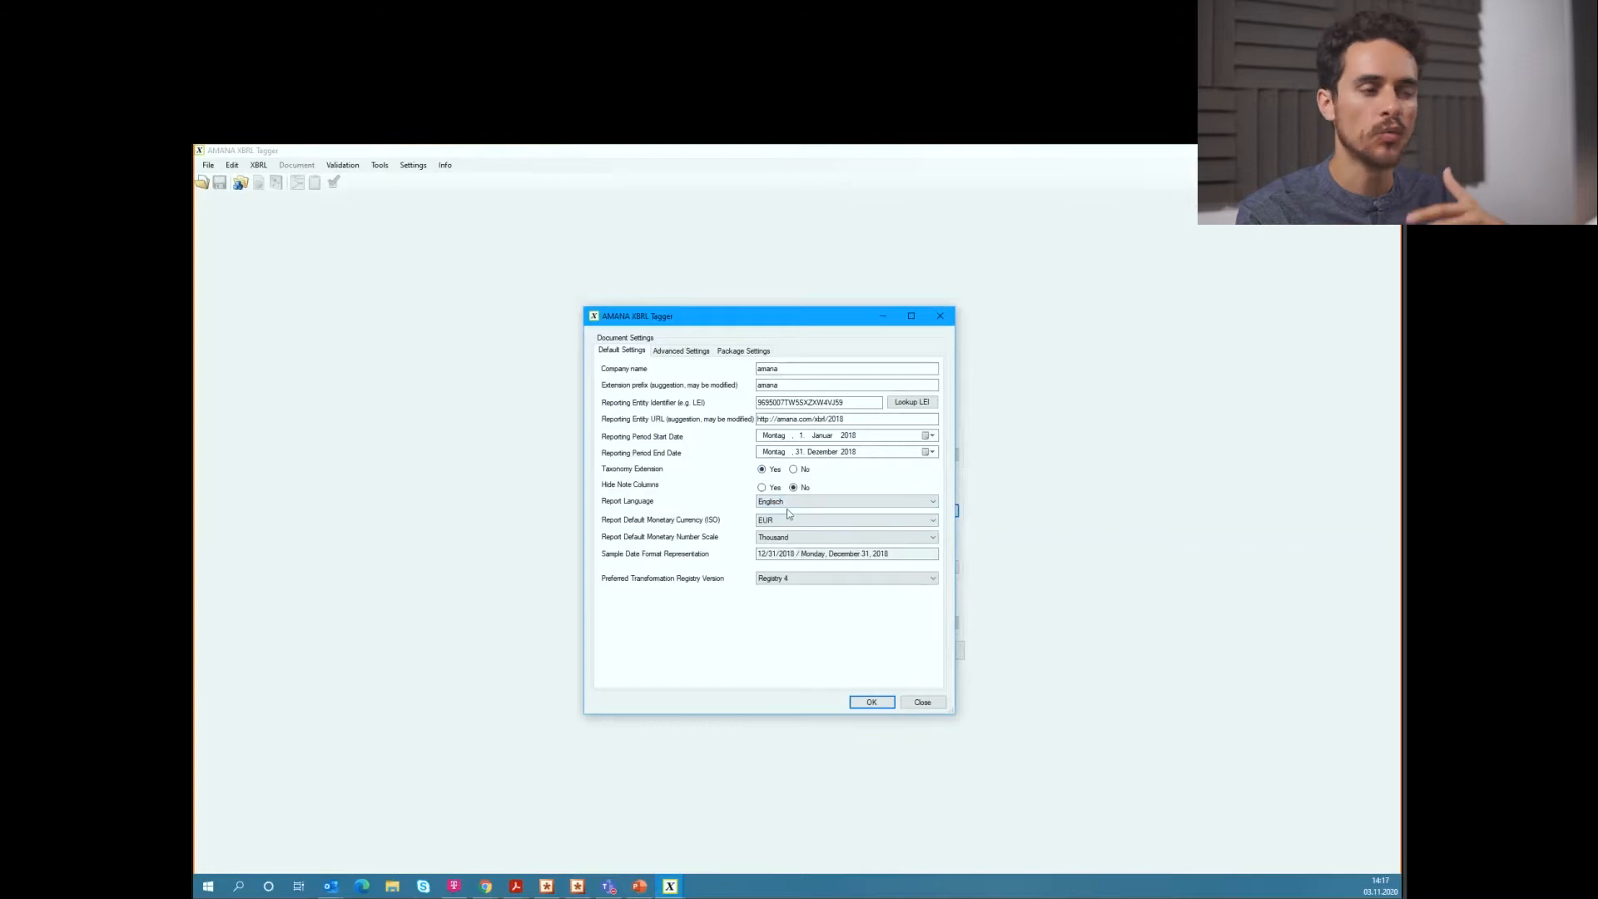
Step: Choose the default monetary format in the advanced document settings and accept the document settings
left_click(681, 351)
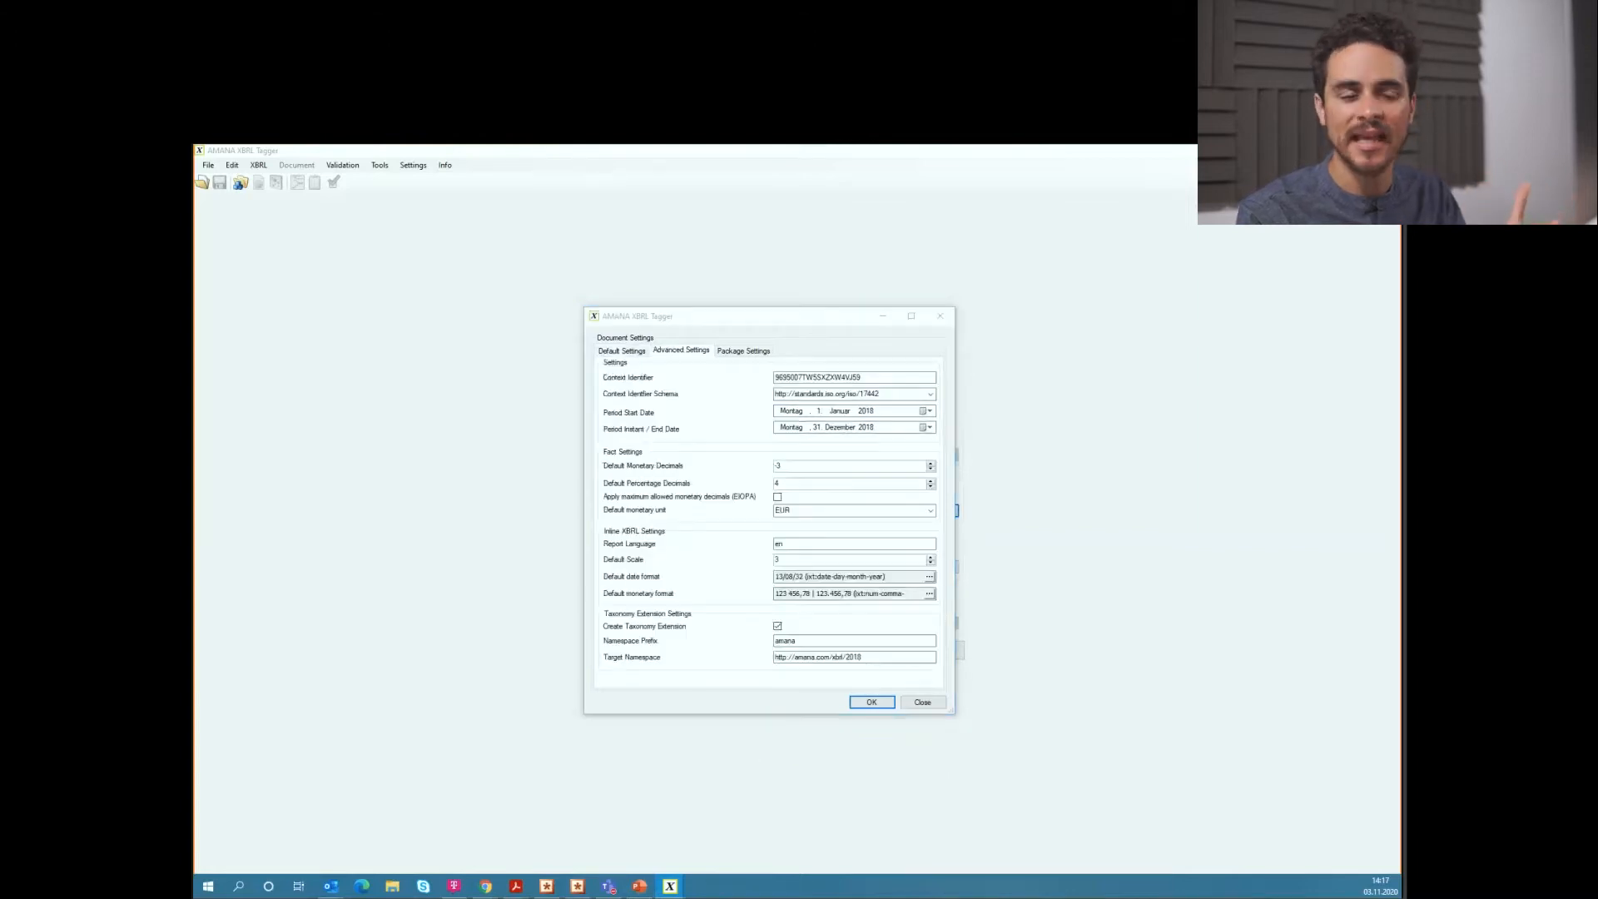
left_click(930, 593)
left_click(724, 489)
left_click(941, 621)
left_click(871, 702)
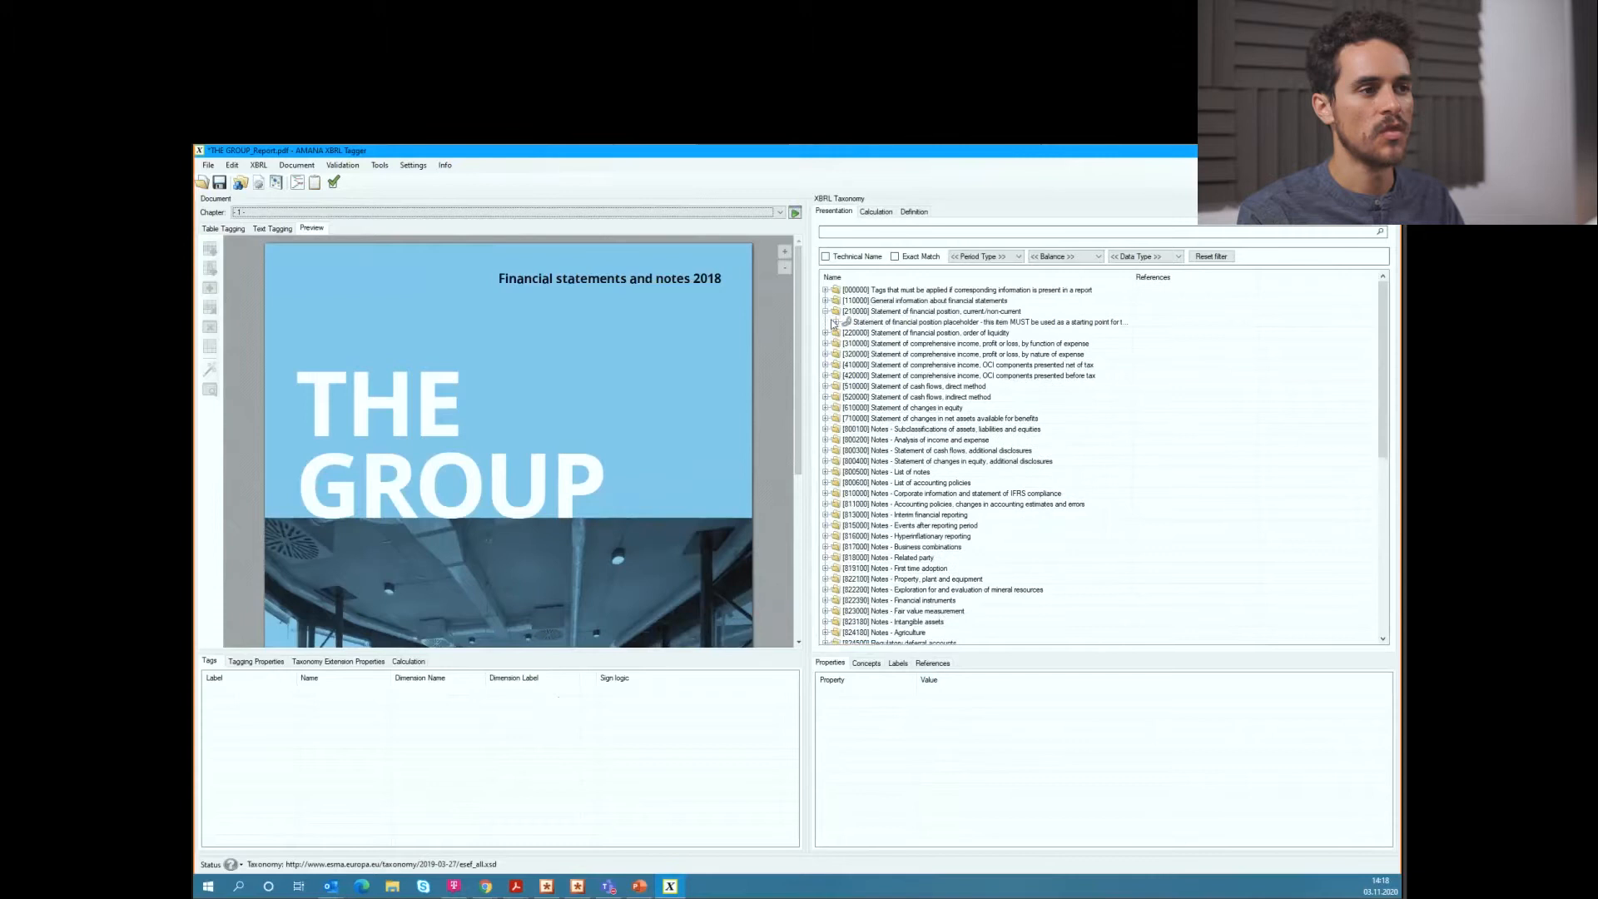
Step: Expand the non-current assets under statement of financial position, current/non-current, and inspect the Property, plant and equipment element's properties
left_click(824, 311)
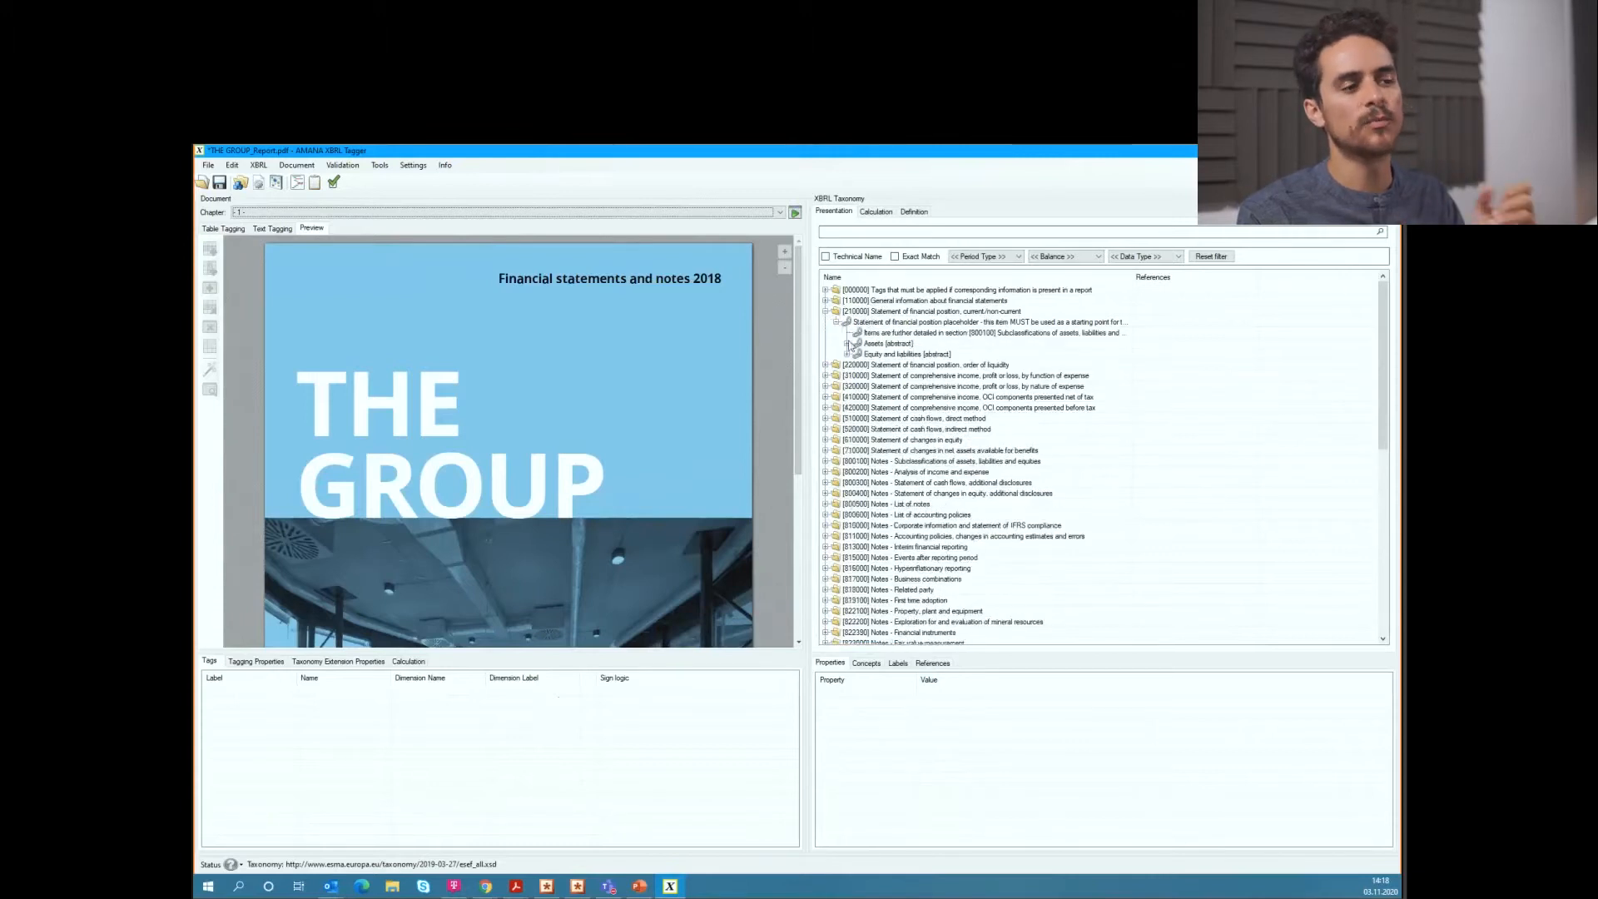
left_click(847, 344)
left_click(859, 354)
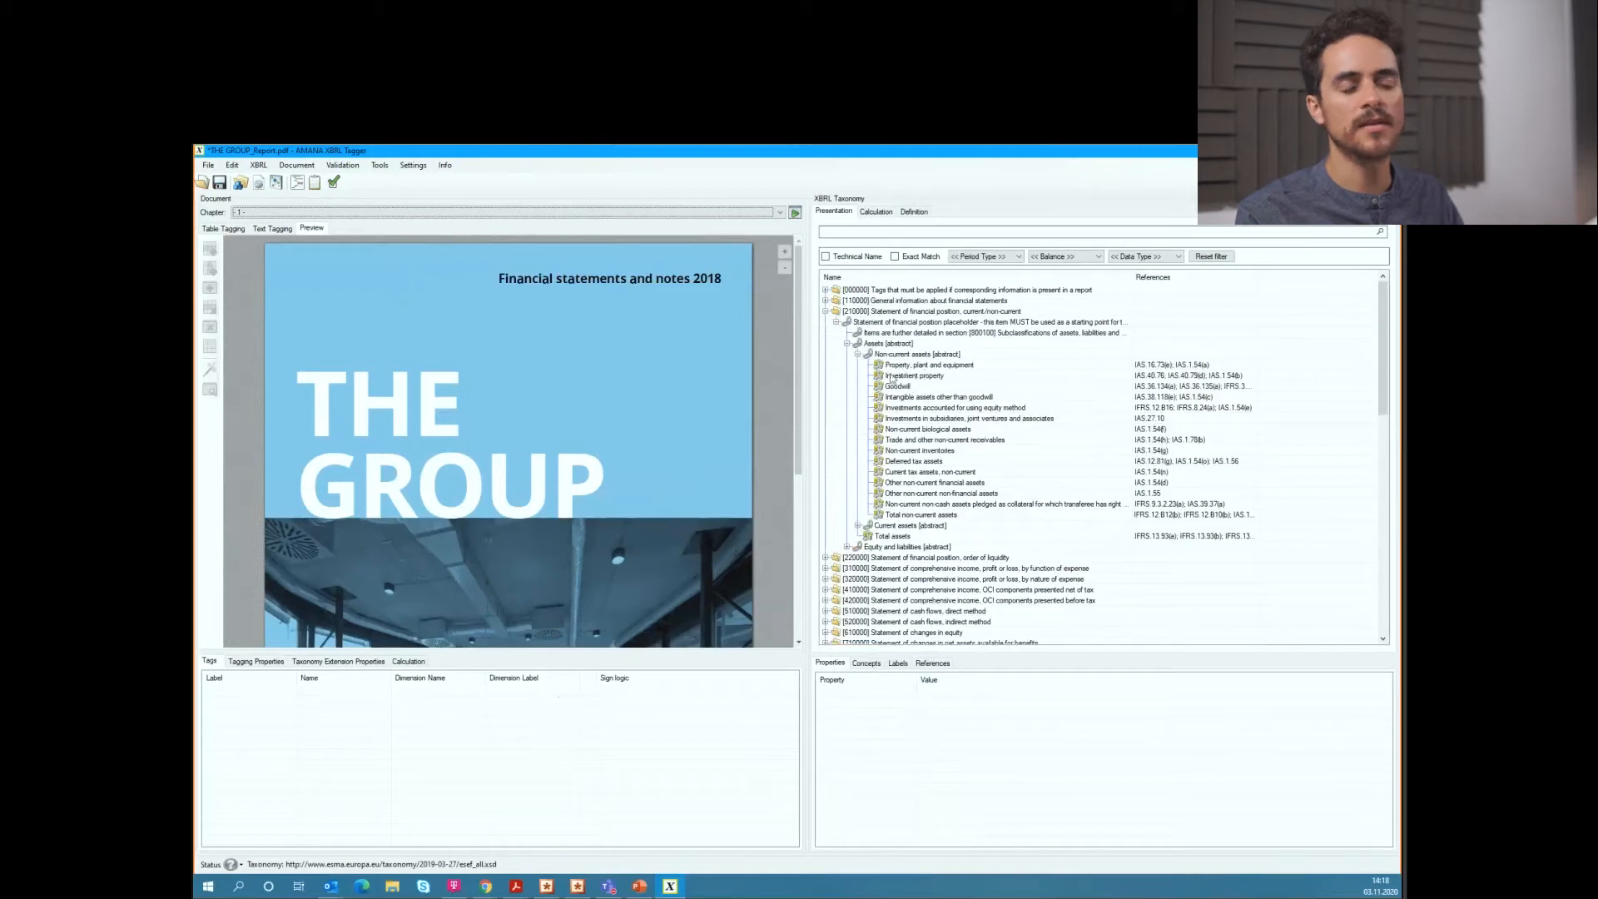
left_click(880, 367)
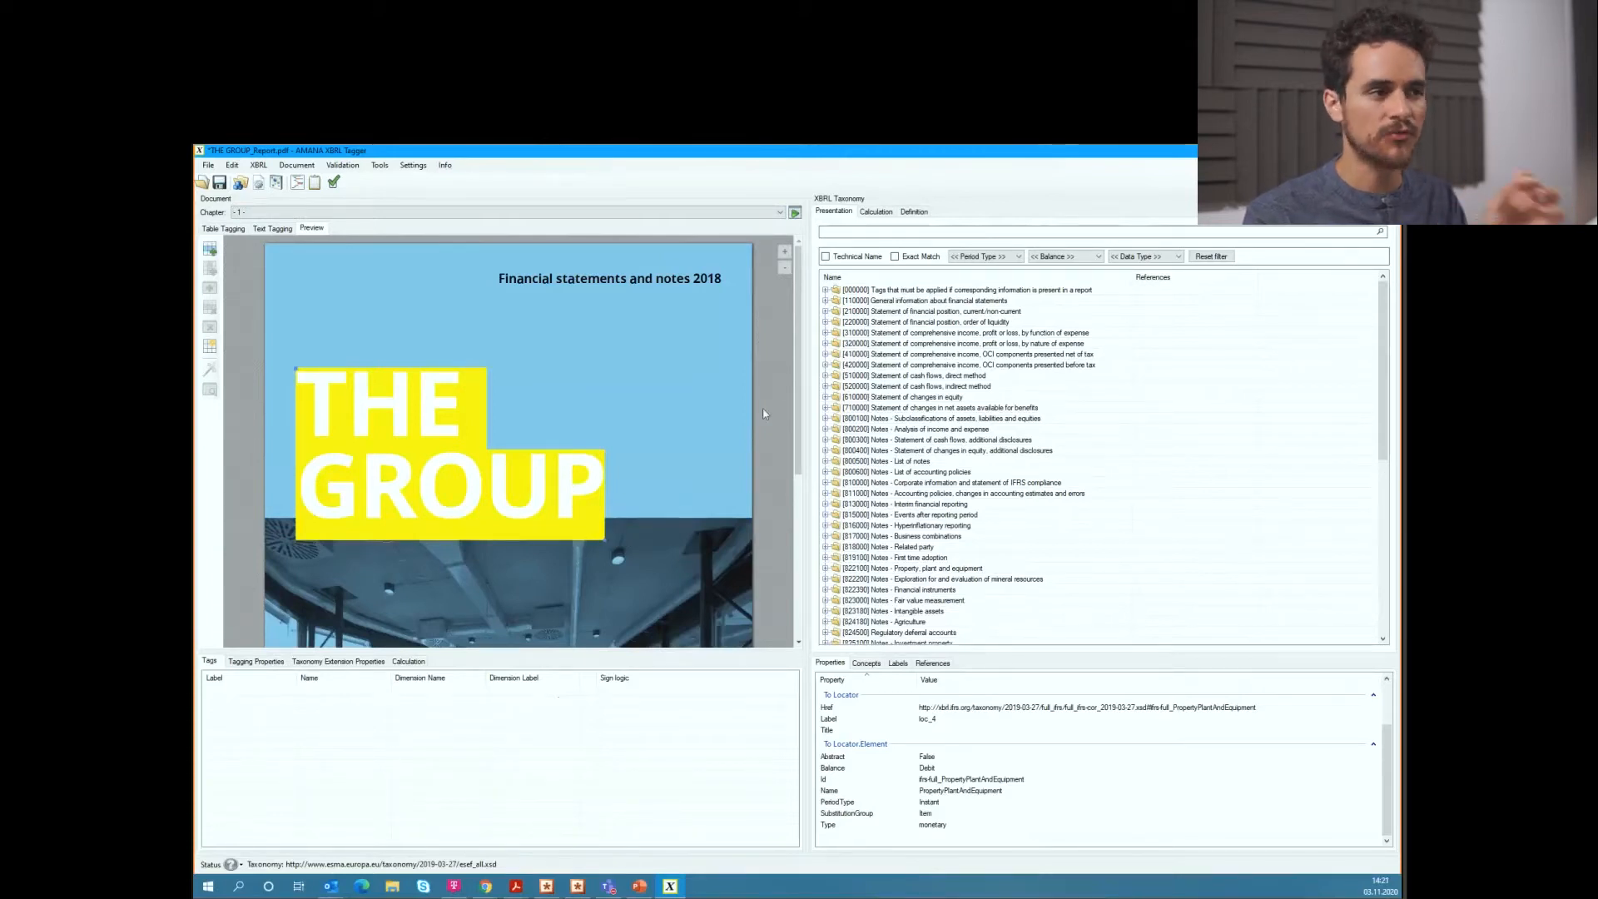
Step: Tag the cover title THE GROUP with Name of reporting entity or other means of identification from the general information taxonomy
left_click(826, 300)
left_click(835, 311)
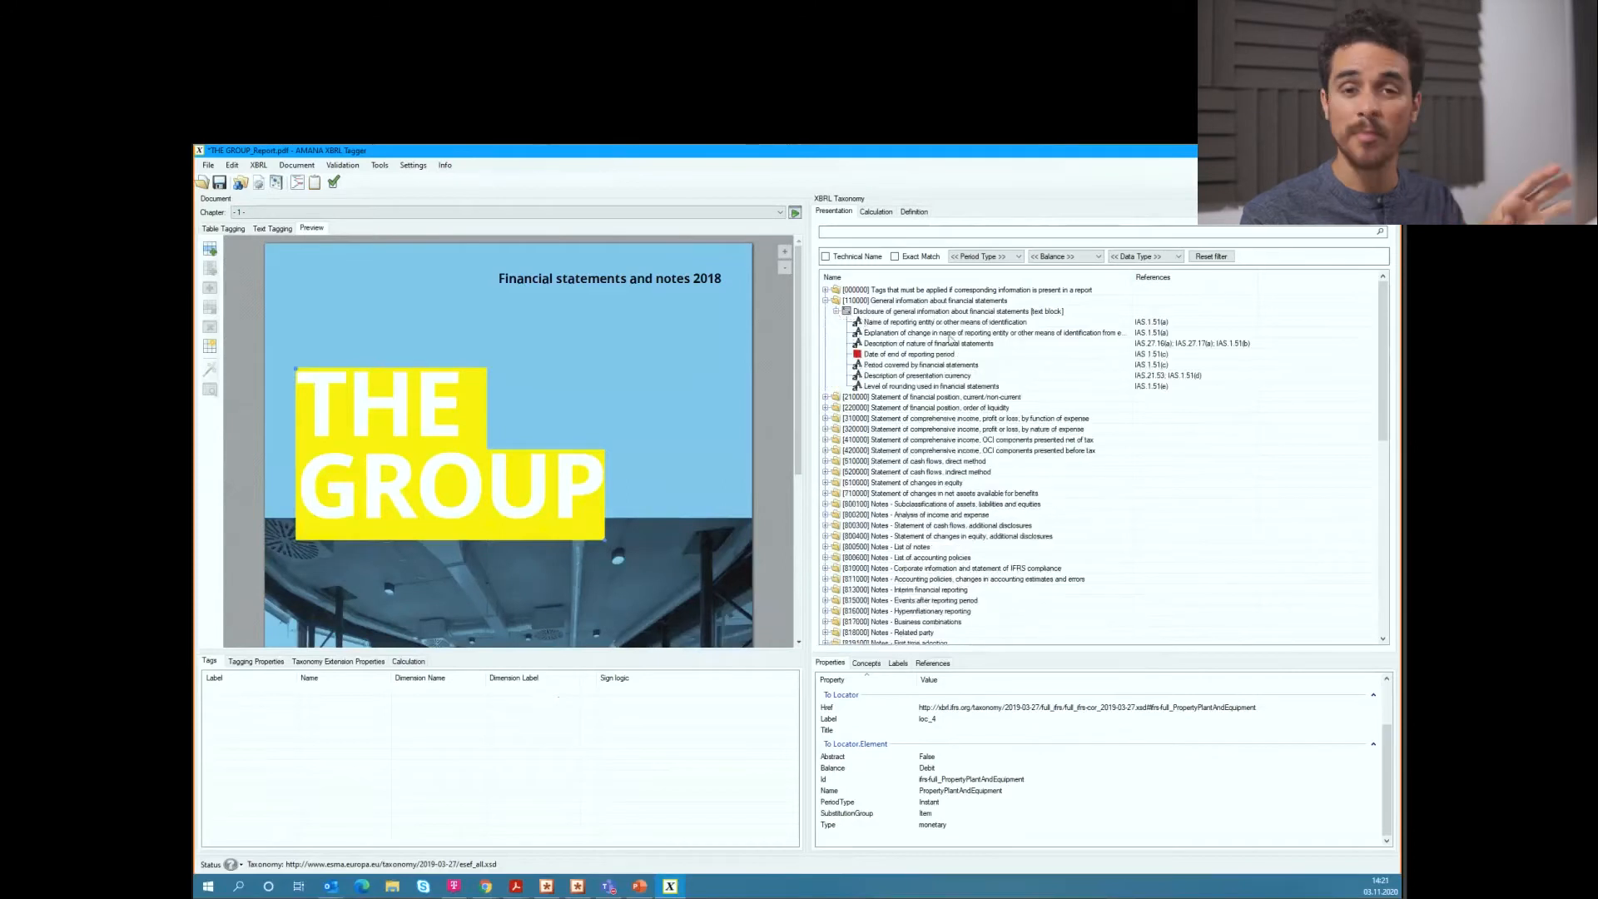
left_click_drag(872, 324, 420, 408)
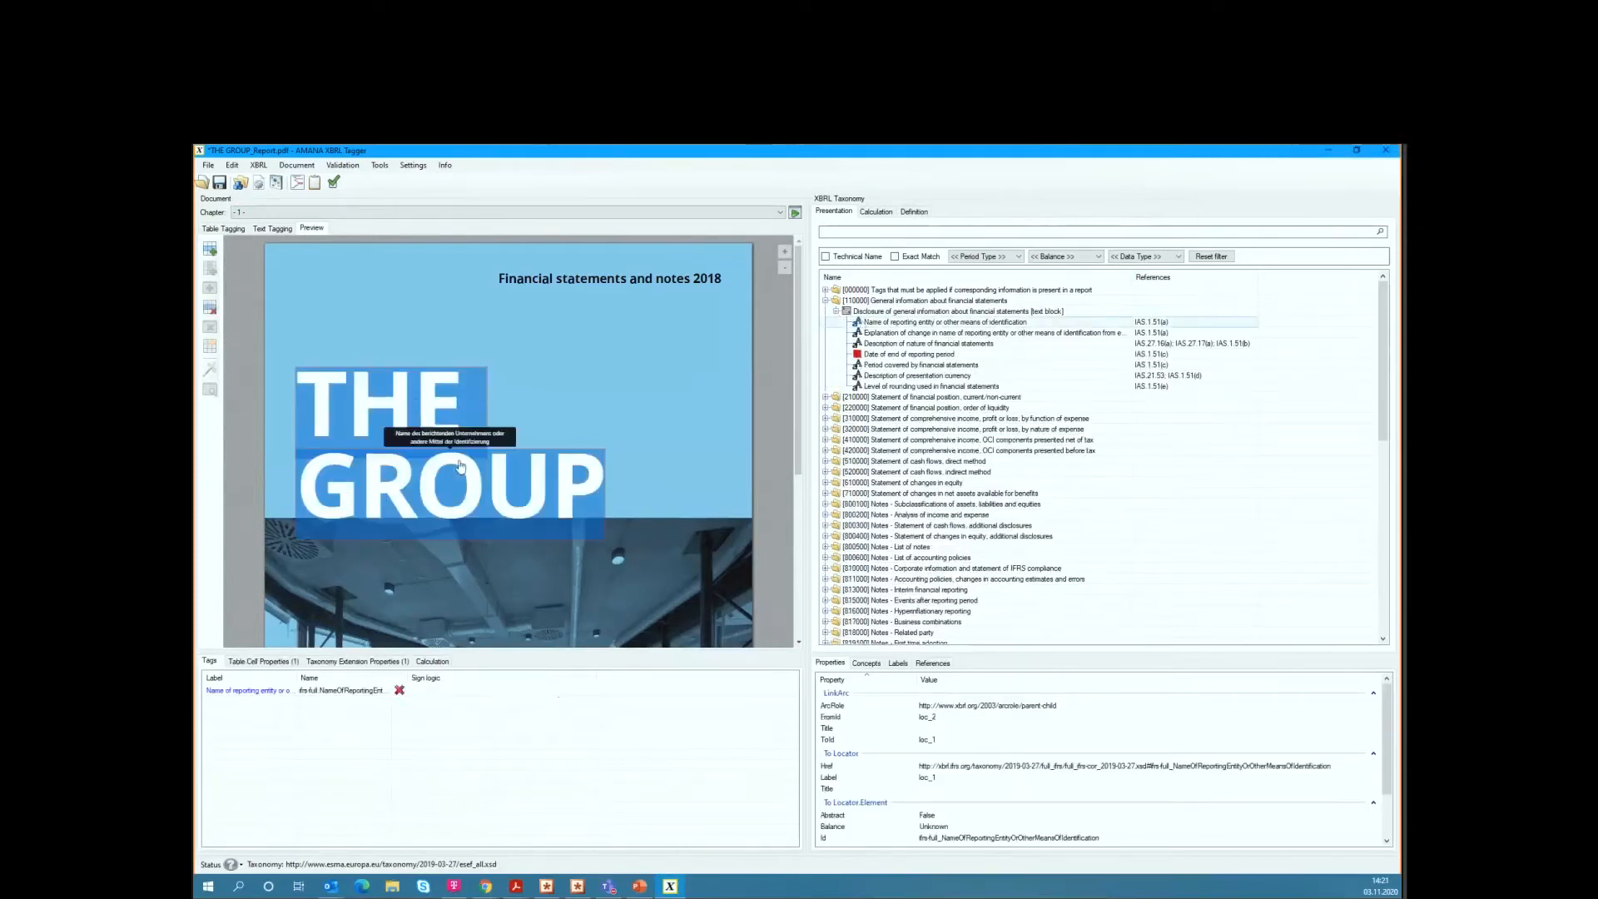
Step: Mark the whole consolidated balance sheet table and tag it with the Statement of financial position placeholder
left_click_drag(304, 328, 715, 600)
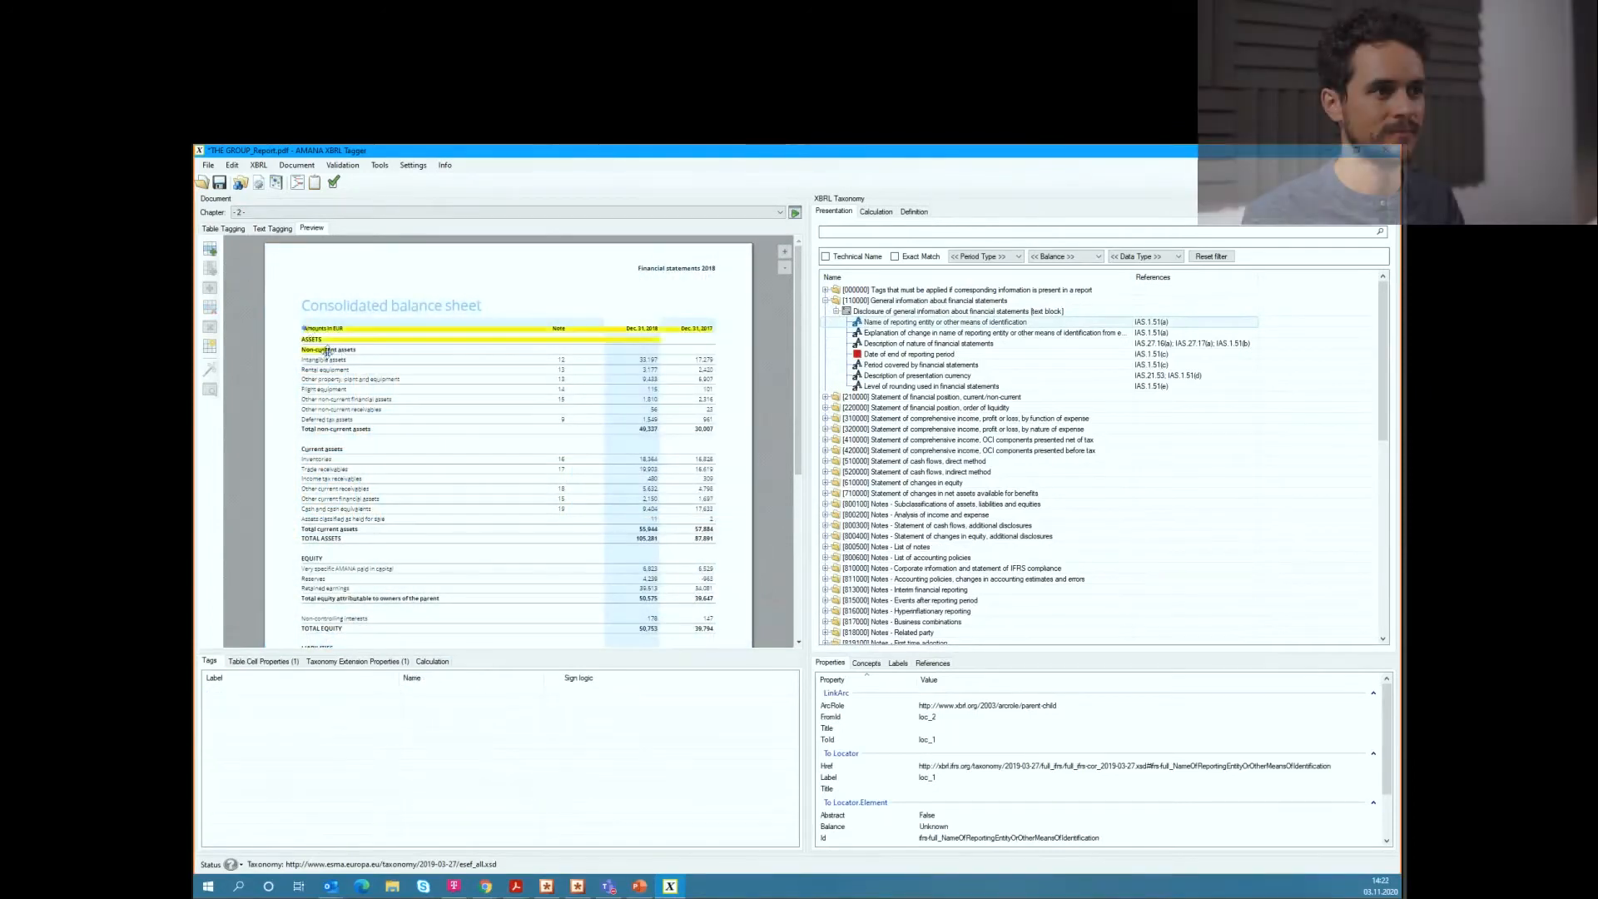
scroll(725, 394, "down", 3)
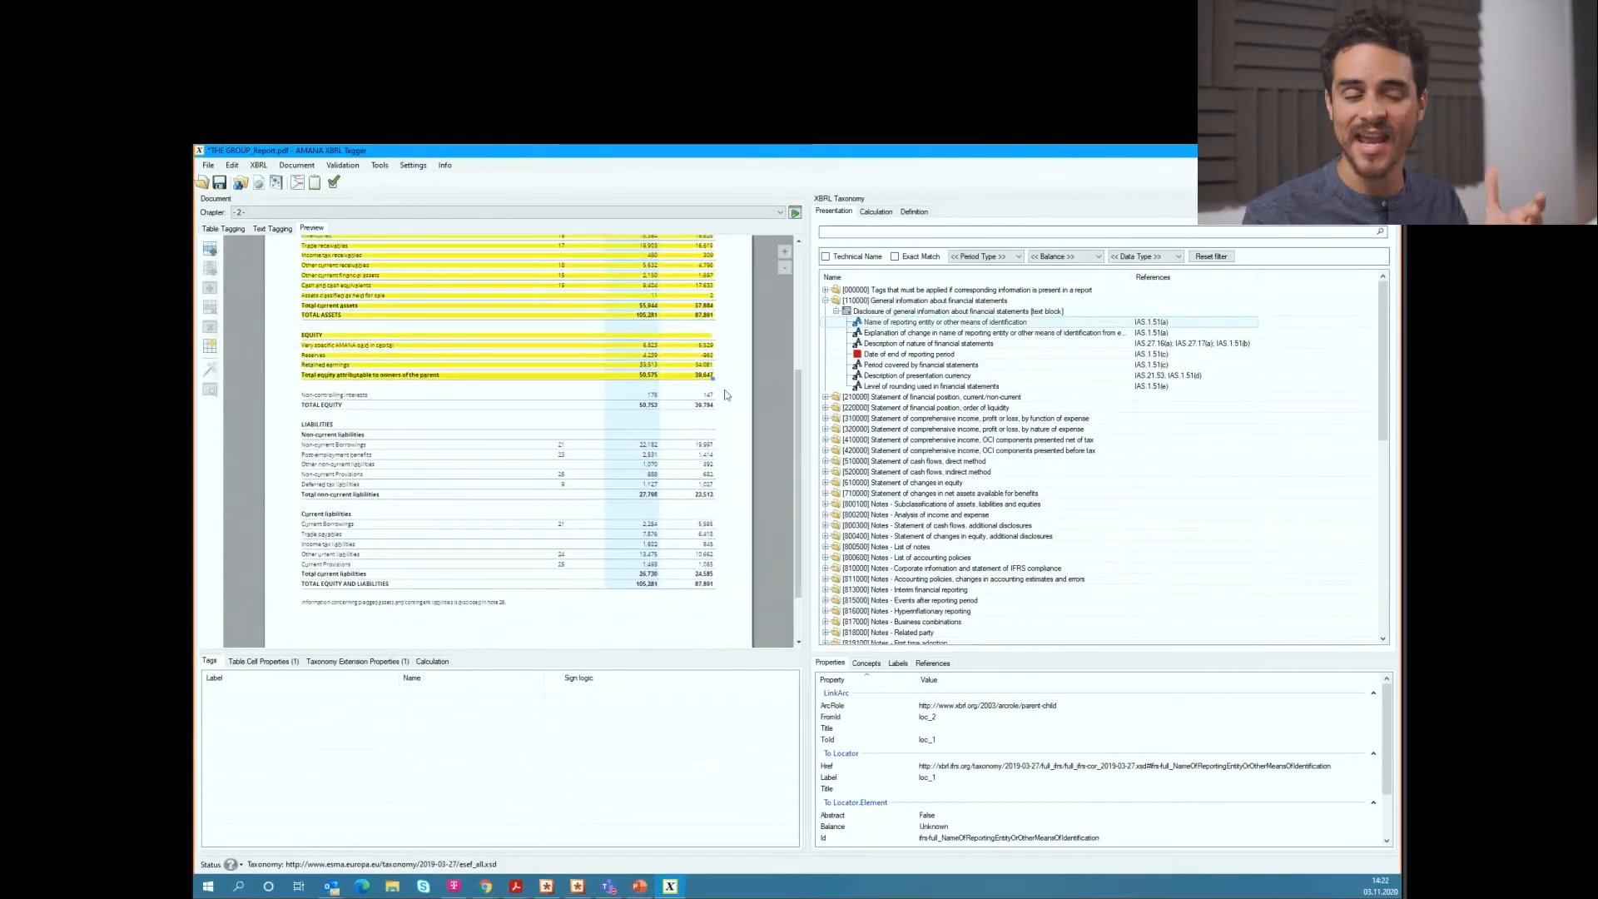
scroll(721, 585, "up", 3)
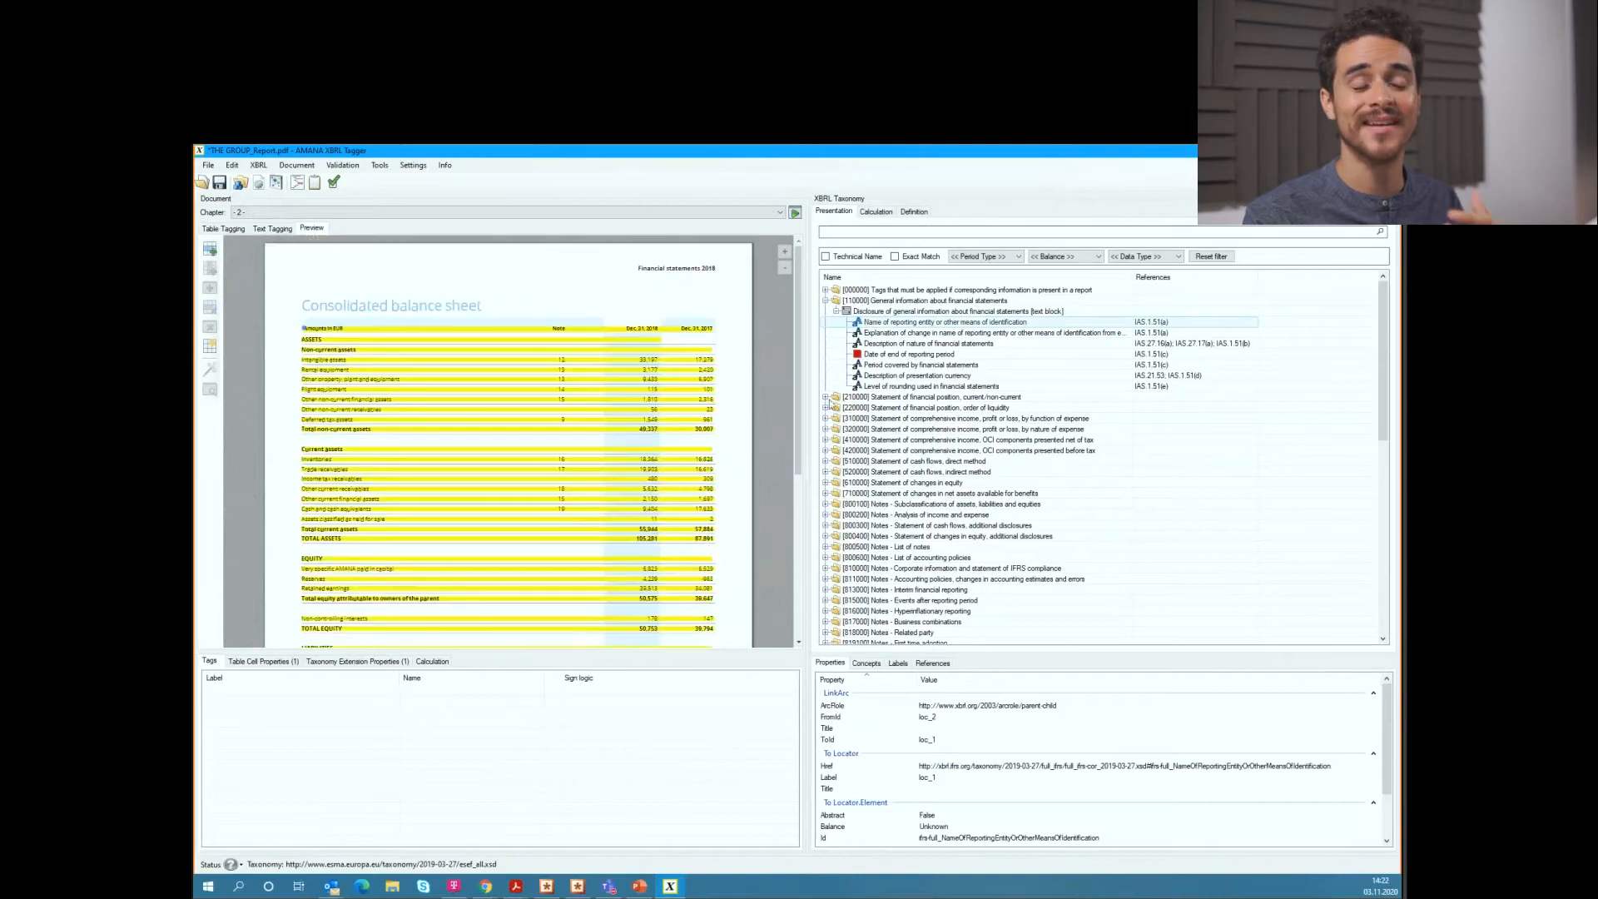
left_click(825, 397)
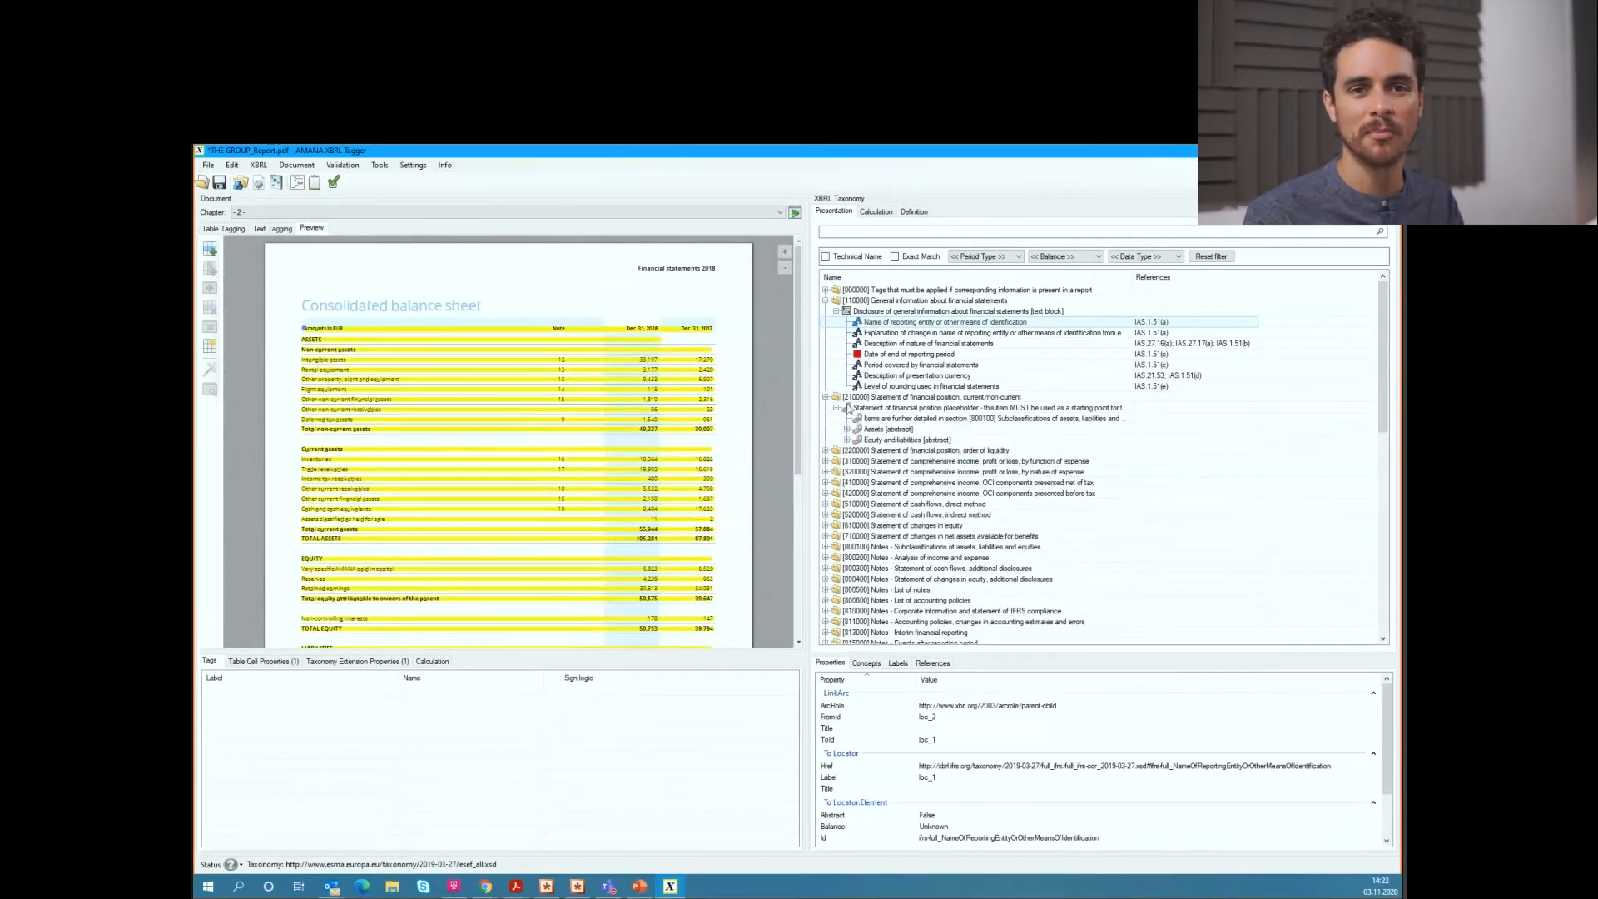
left_click_drag(846, 408, 418, 343)
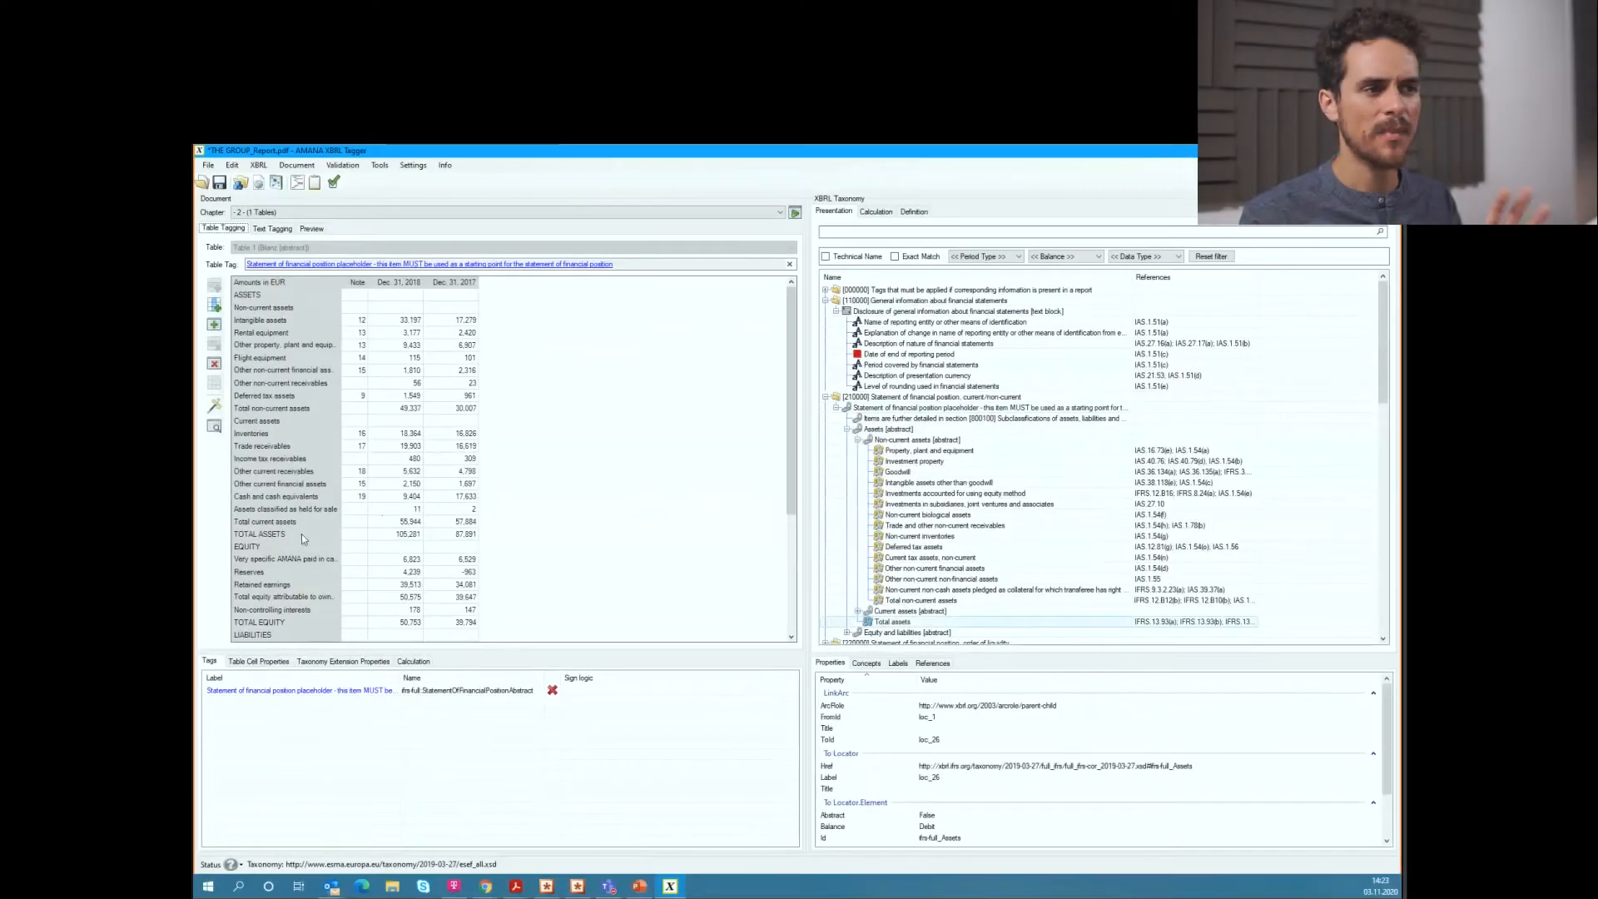
Step: Tag the TOTAL ASSETS row with Total assets and the Total current assets row with the matching taxonomy element
left_click(890, 621)
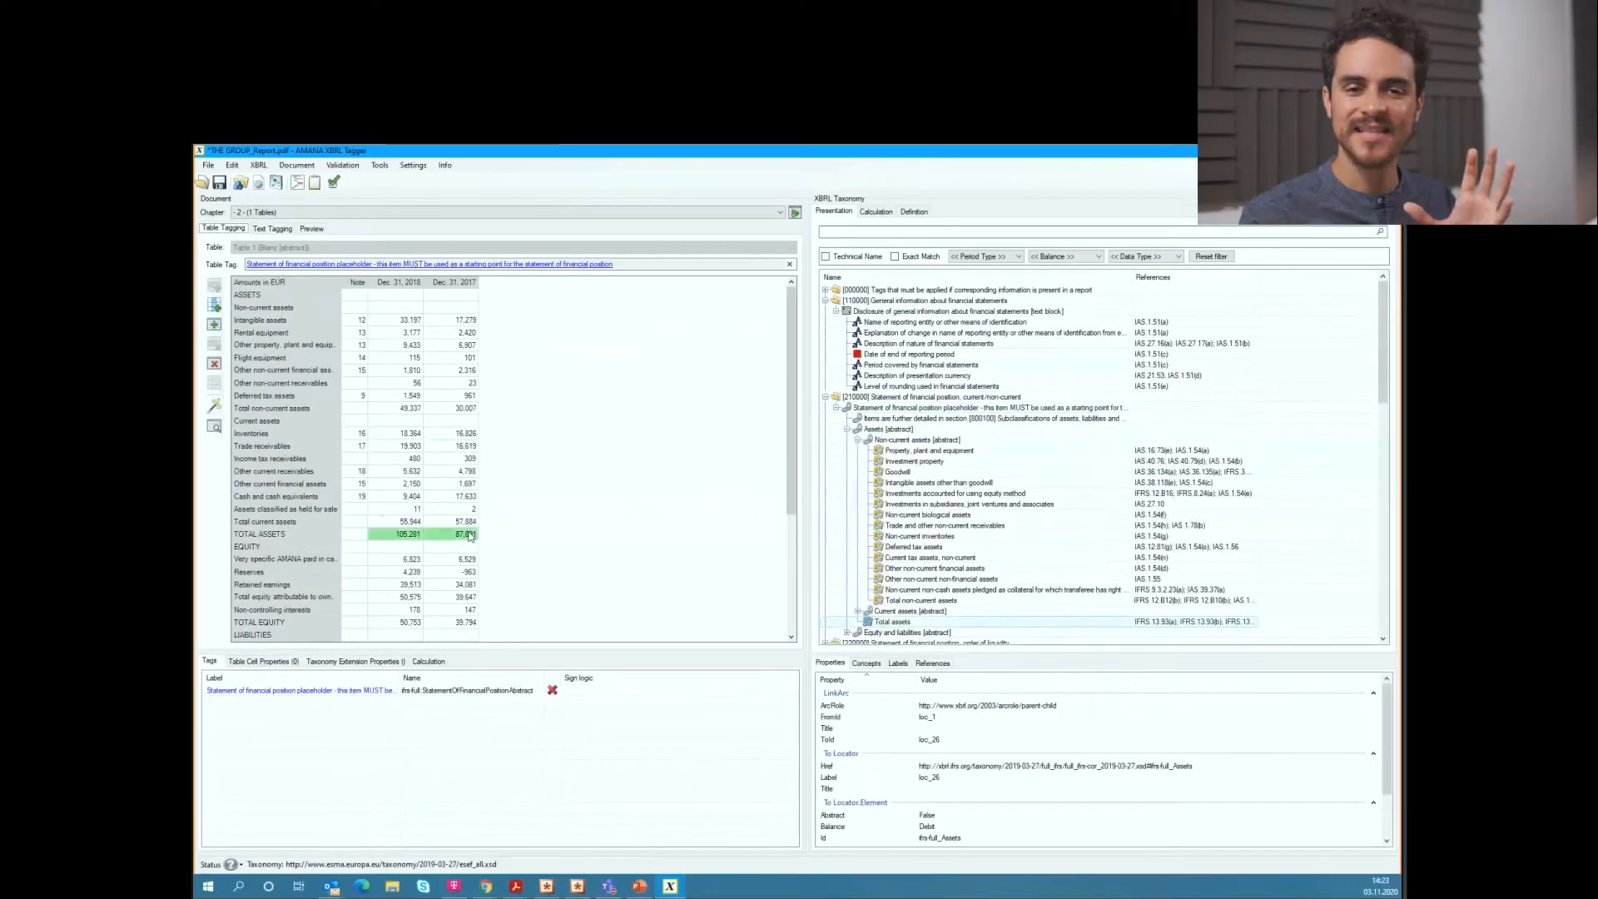
left_click_drag(890, 621, 387, 537)
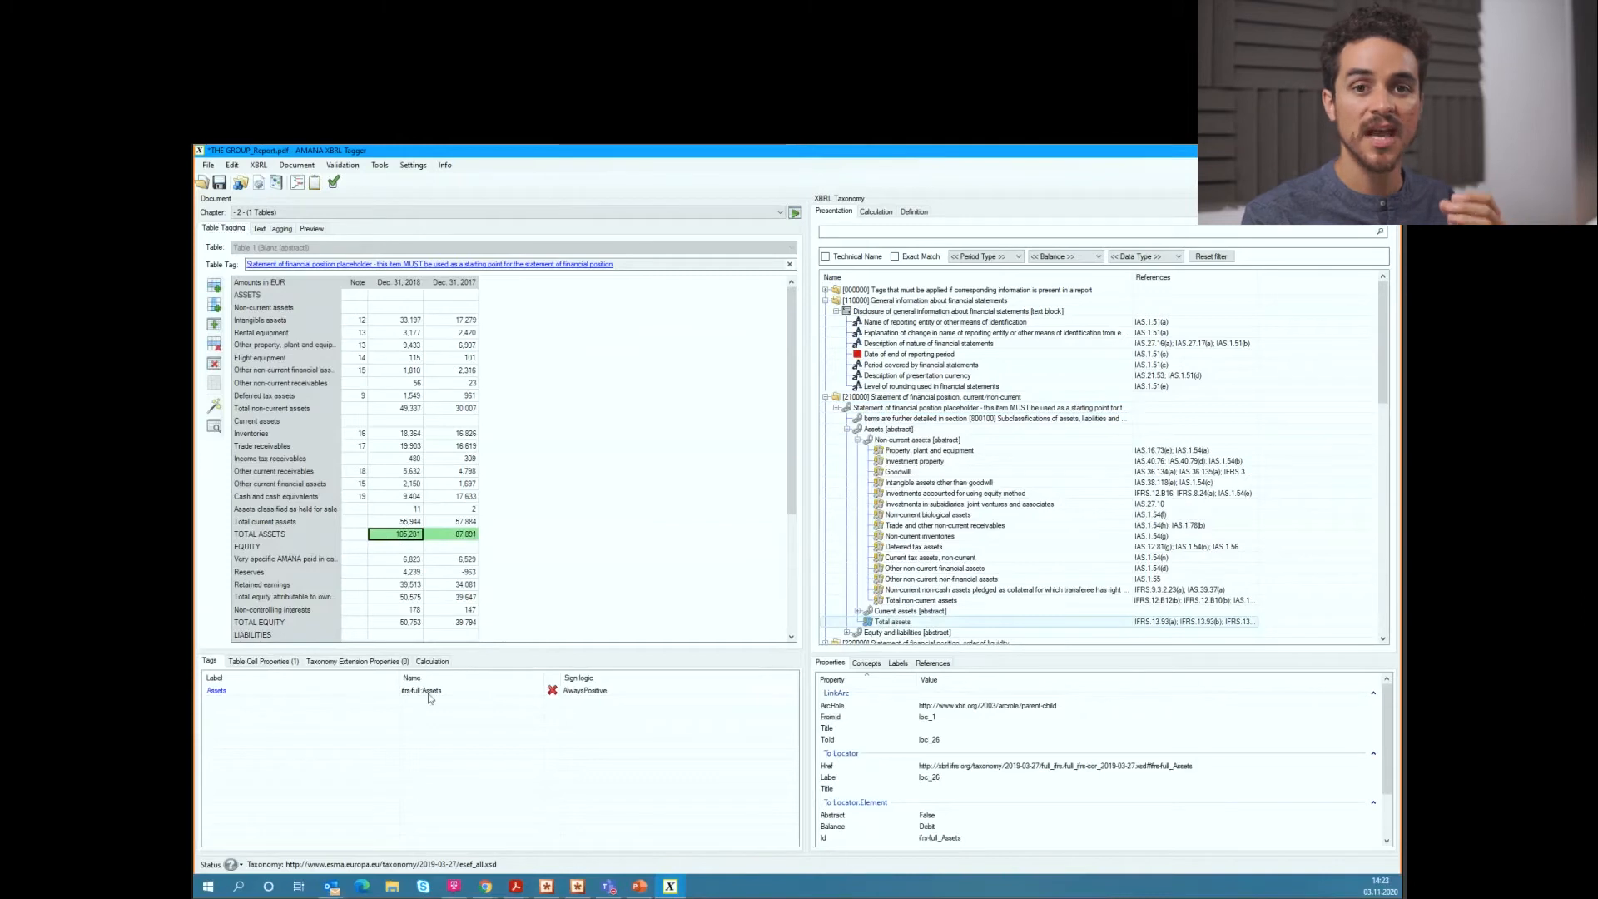
left_click(857, 611)
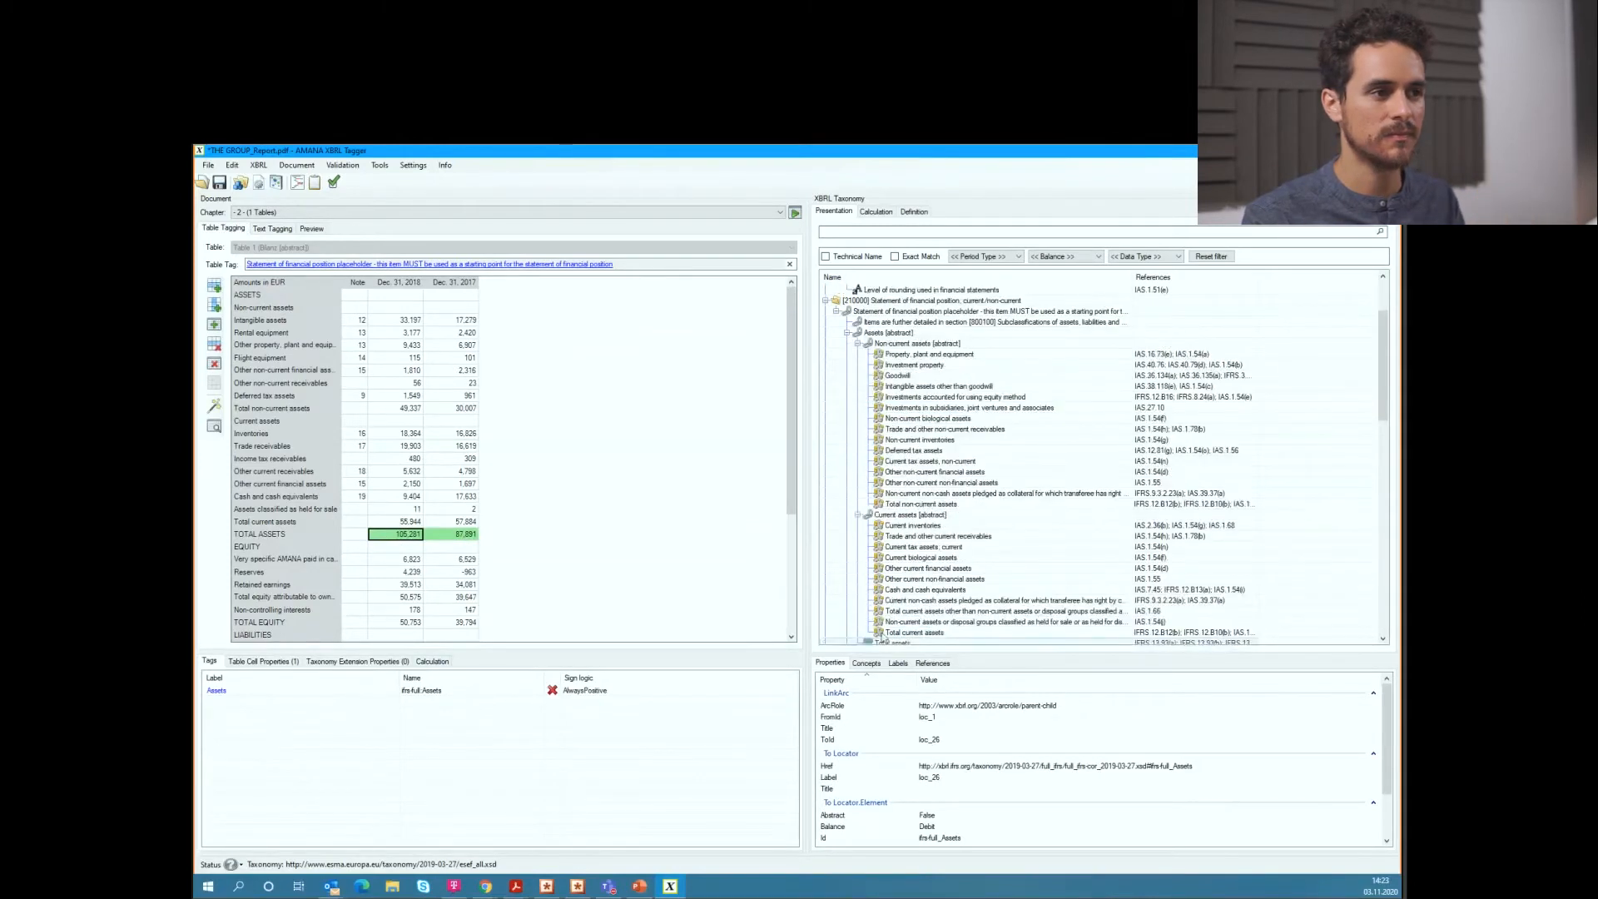
left_click_drag(890, 633, 378, 526)
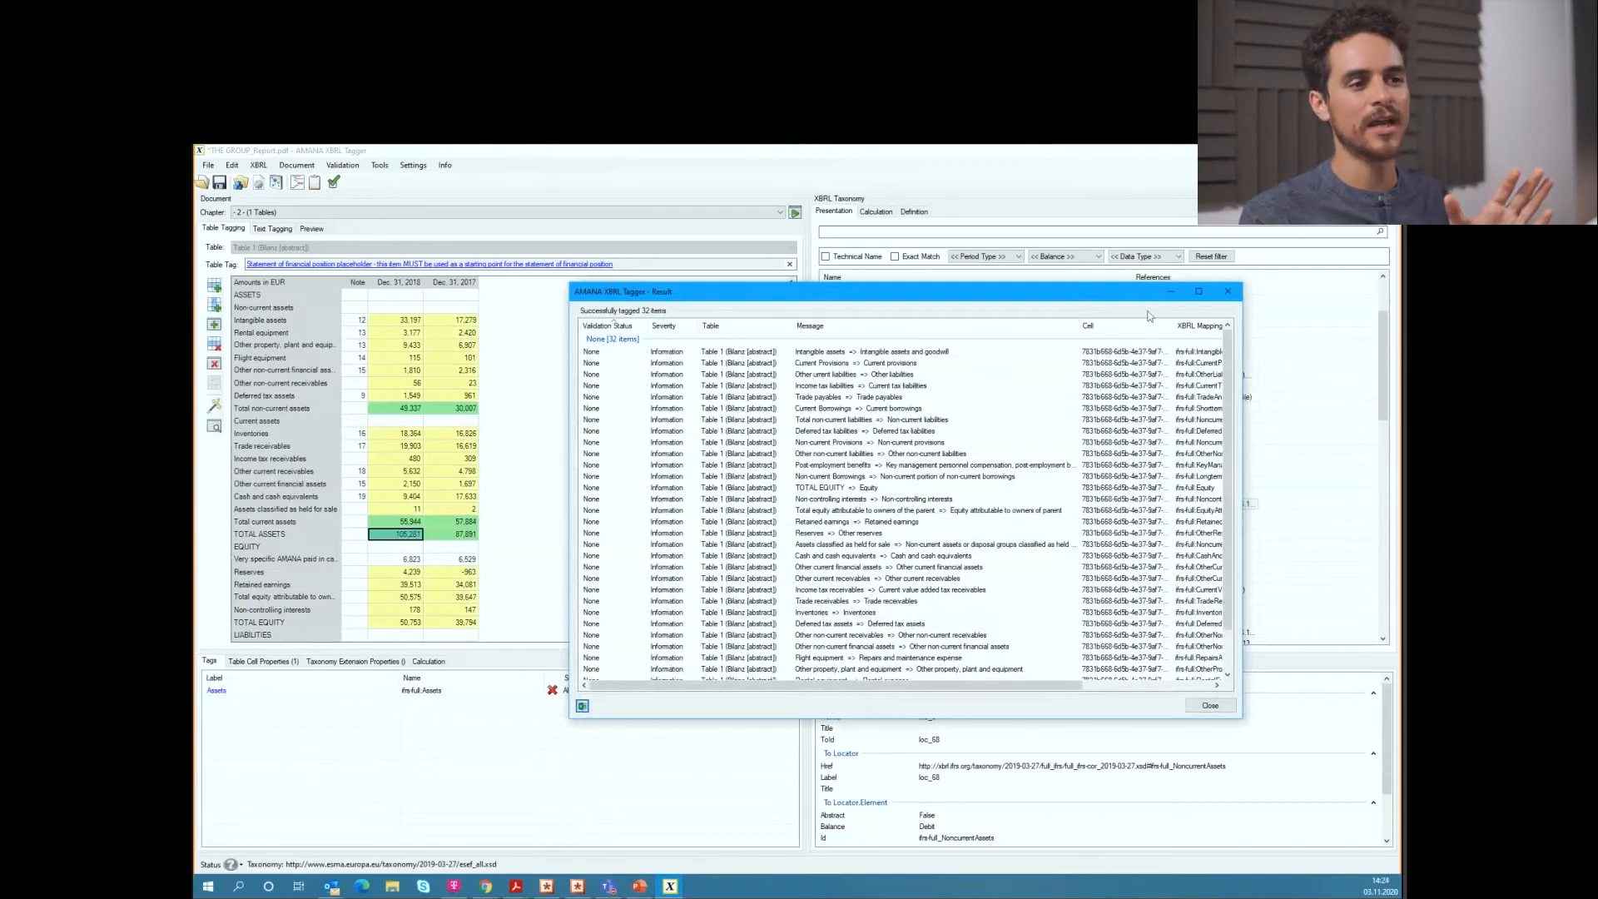
Step: Dismiss the automatic tagging results and select the Rental equipment and Other property, plant and equipment values for both years
left_click(1229, 293)
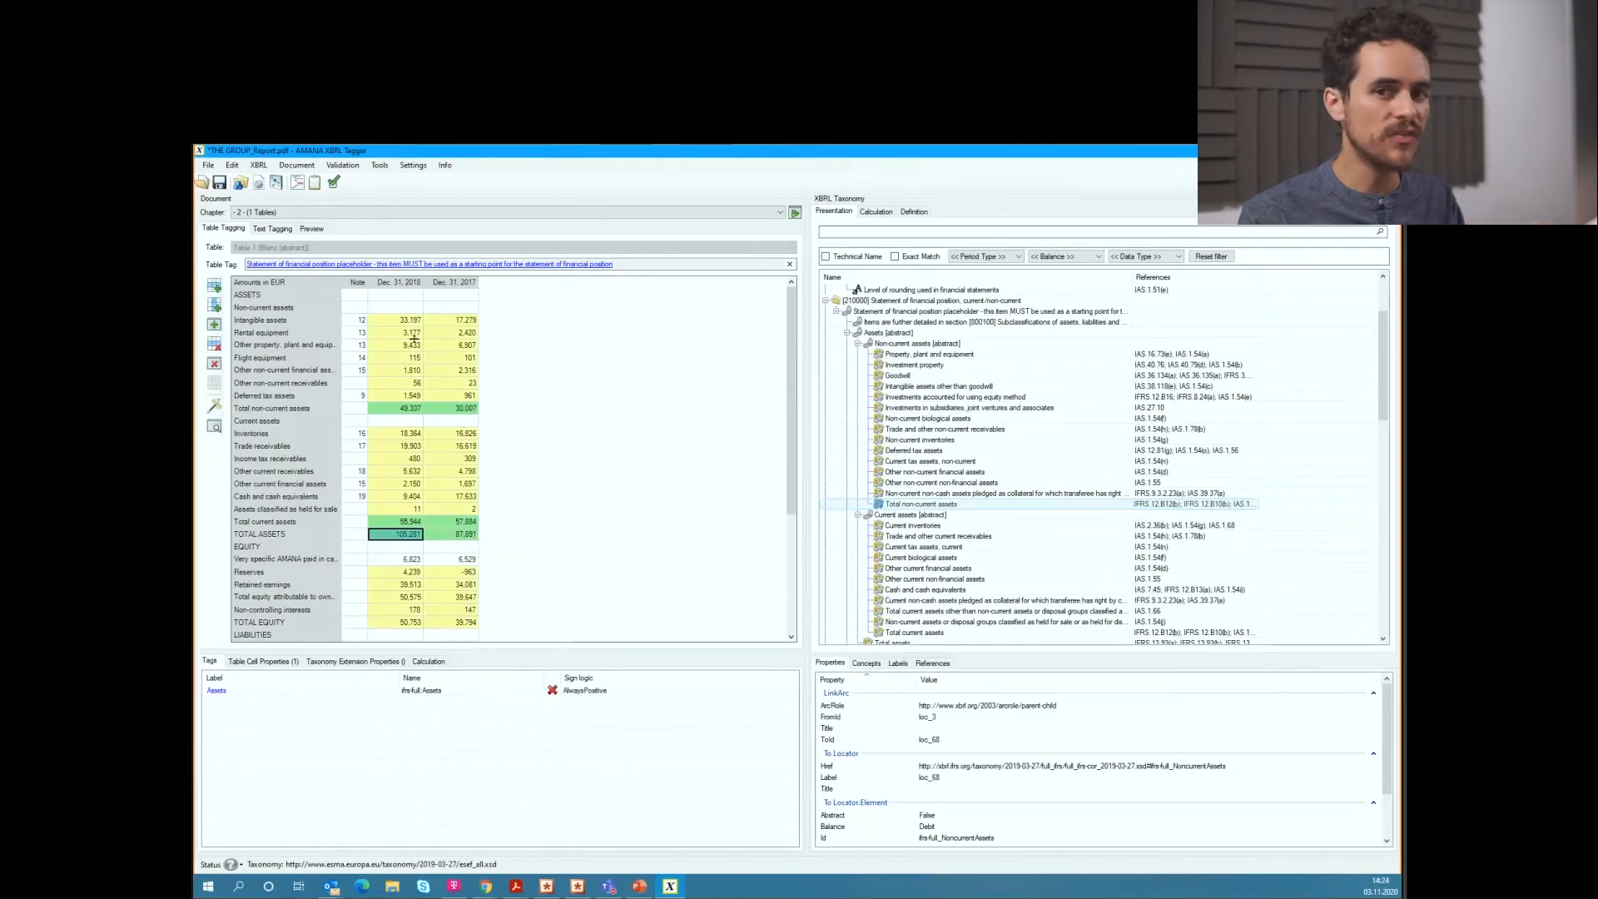
left_click_drag(404, 334, 459, 345)
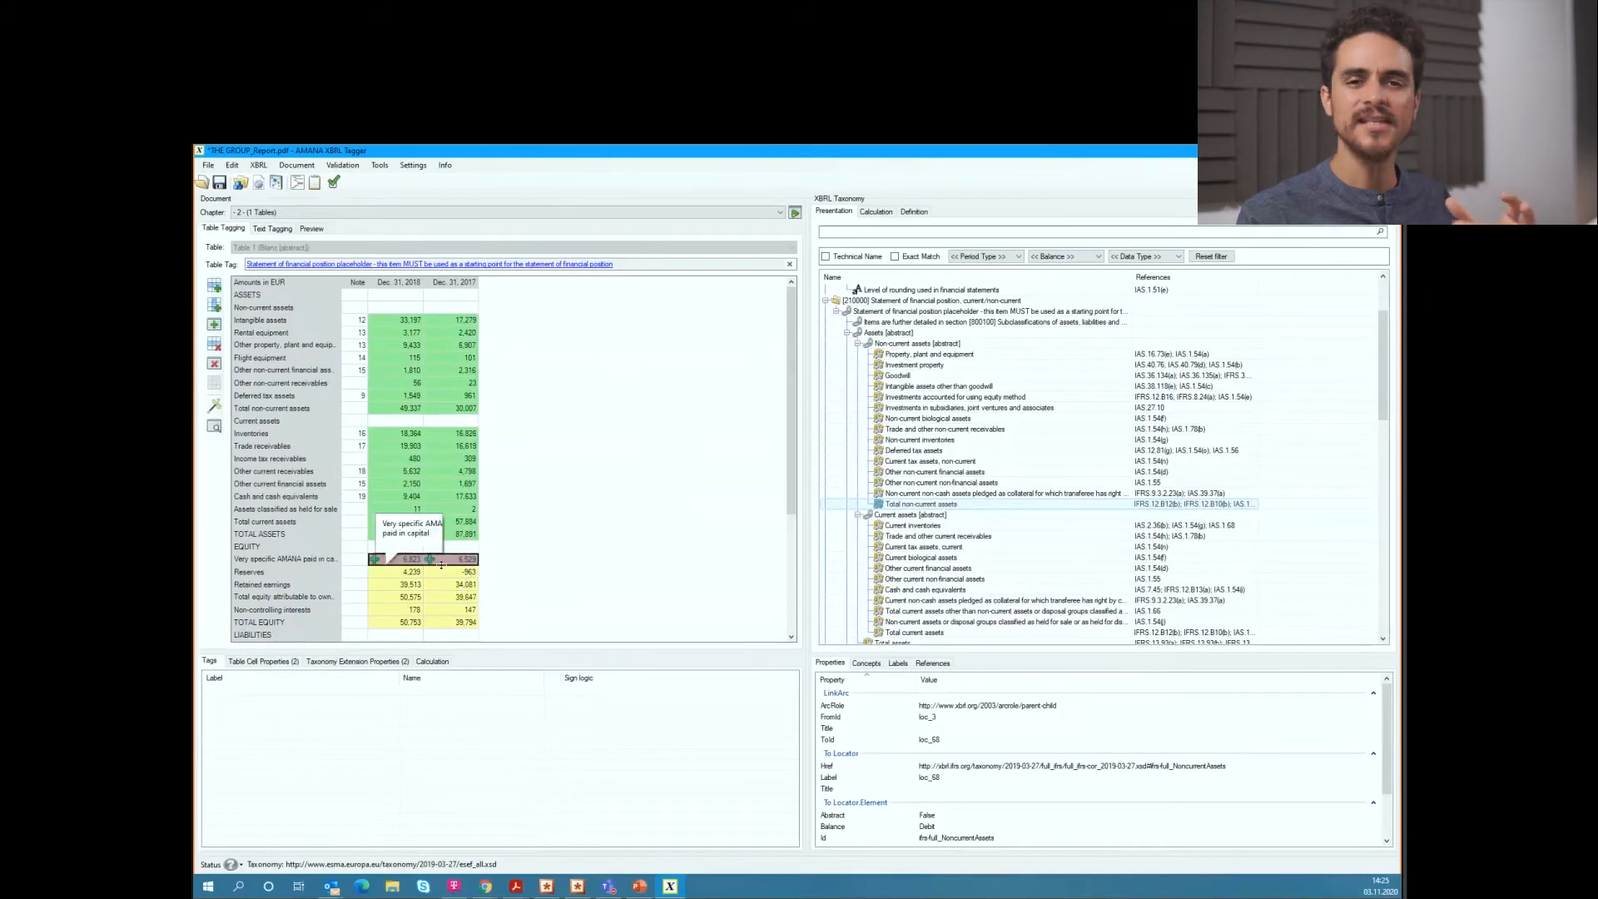
Step: Review the balance type choices and element name in the taxonomy extension properties of the Very specific AMANA paid in capital row
left_click(372, 662)
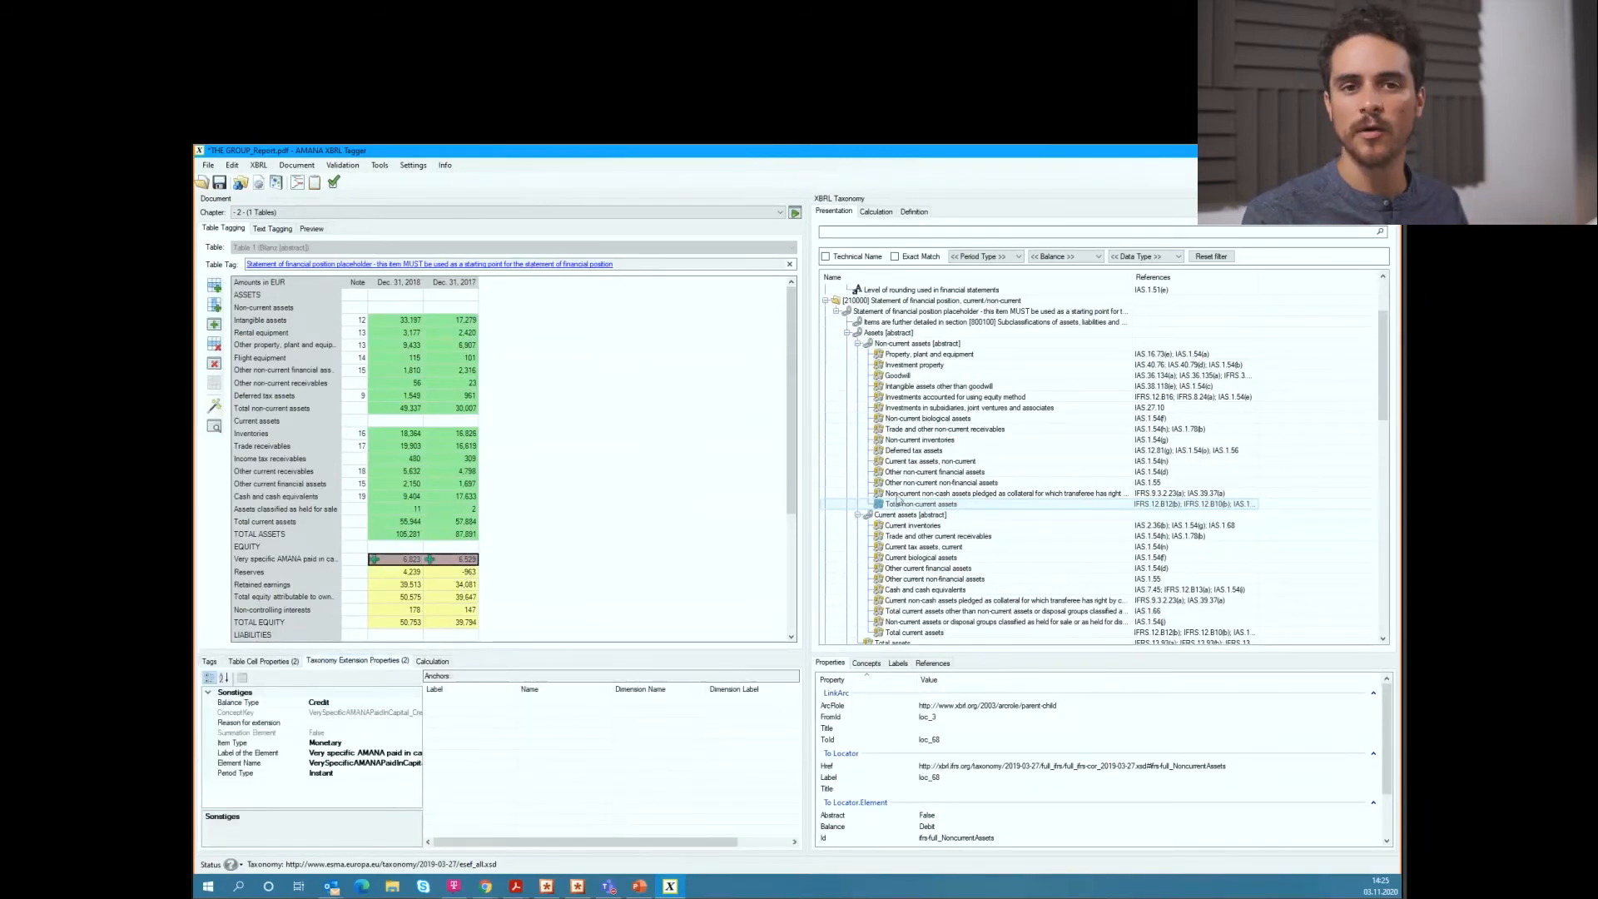
scroll(1389, 761, "down", 2)
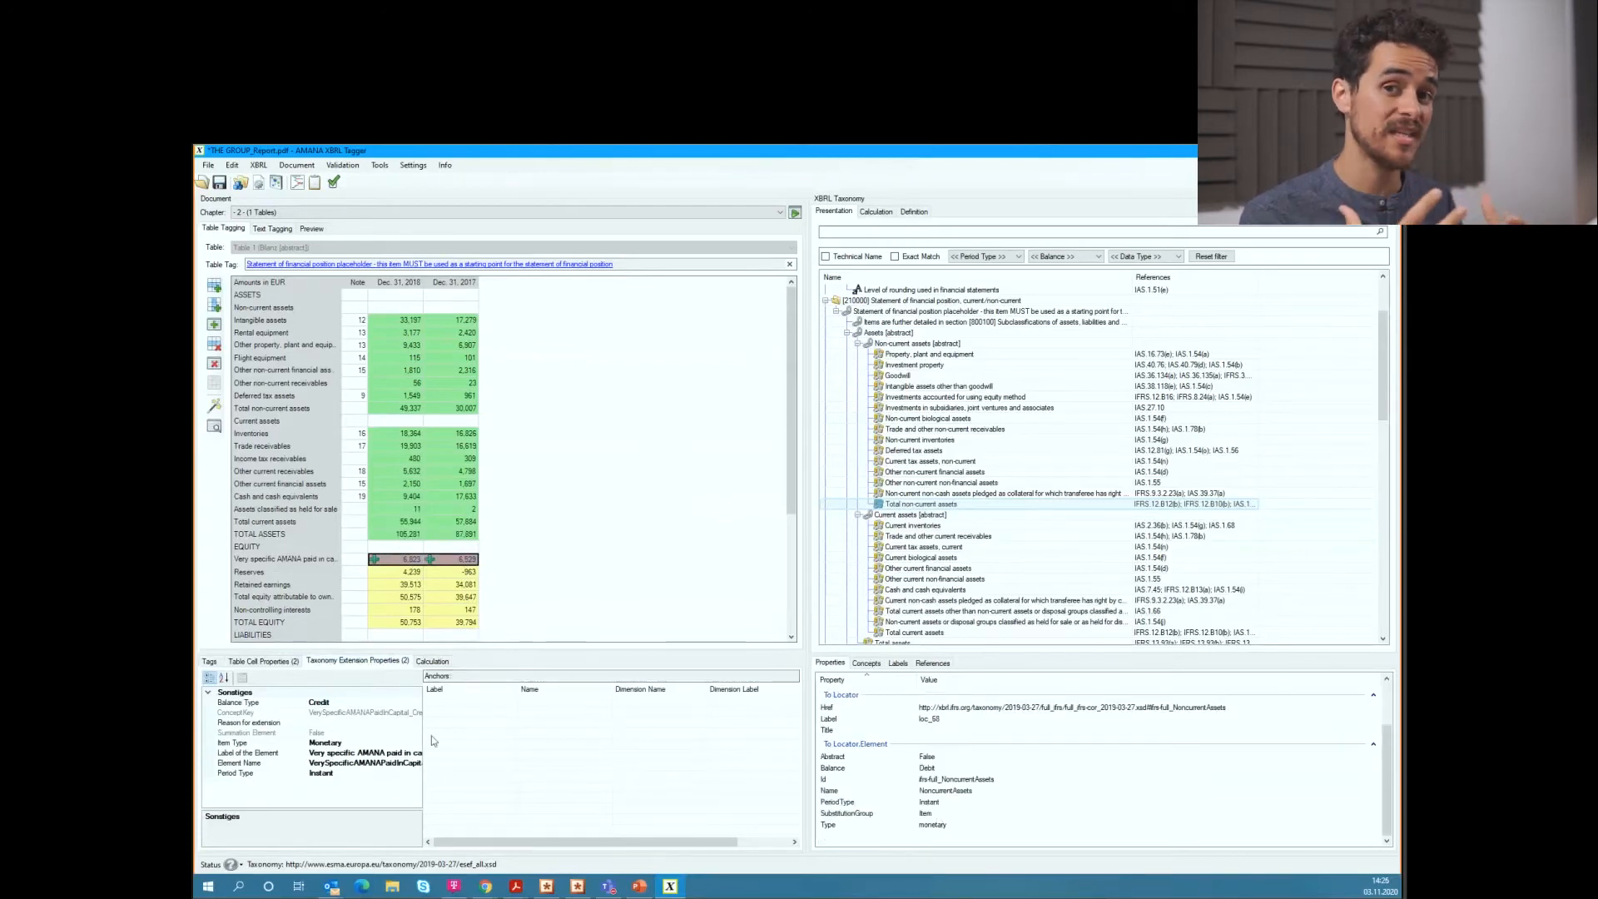
left_click(402, 702)
left_click(416, 702)
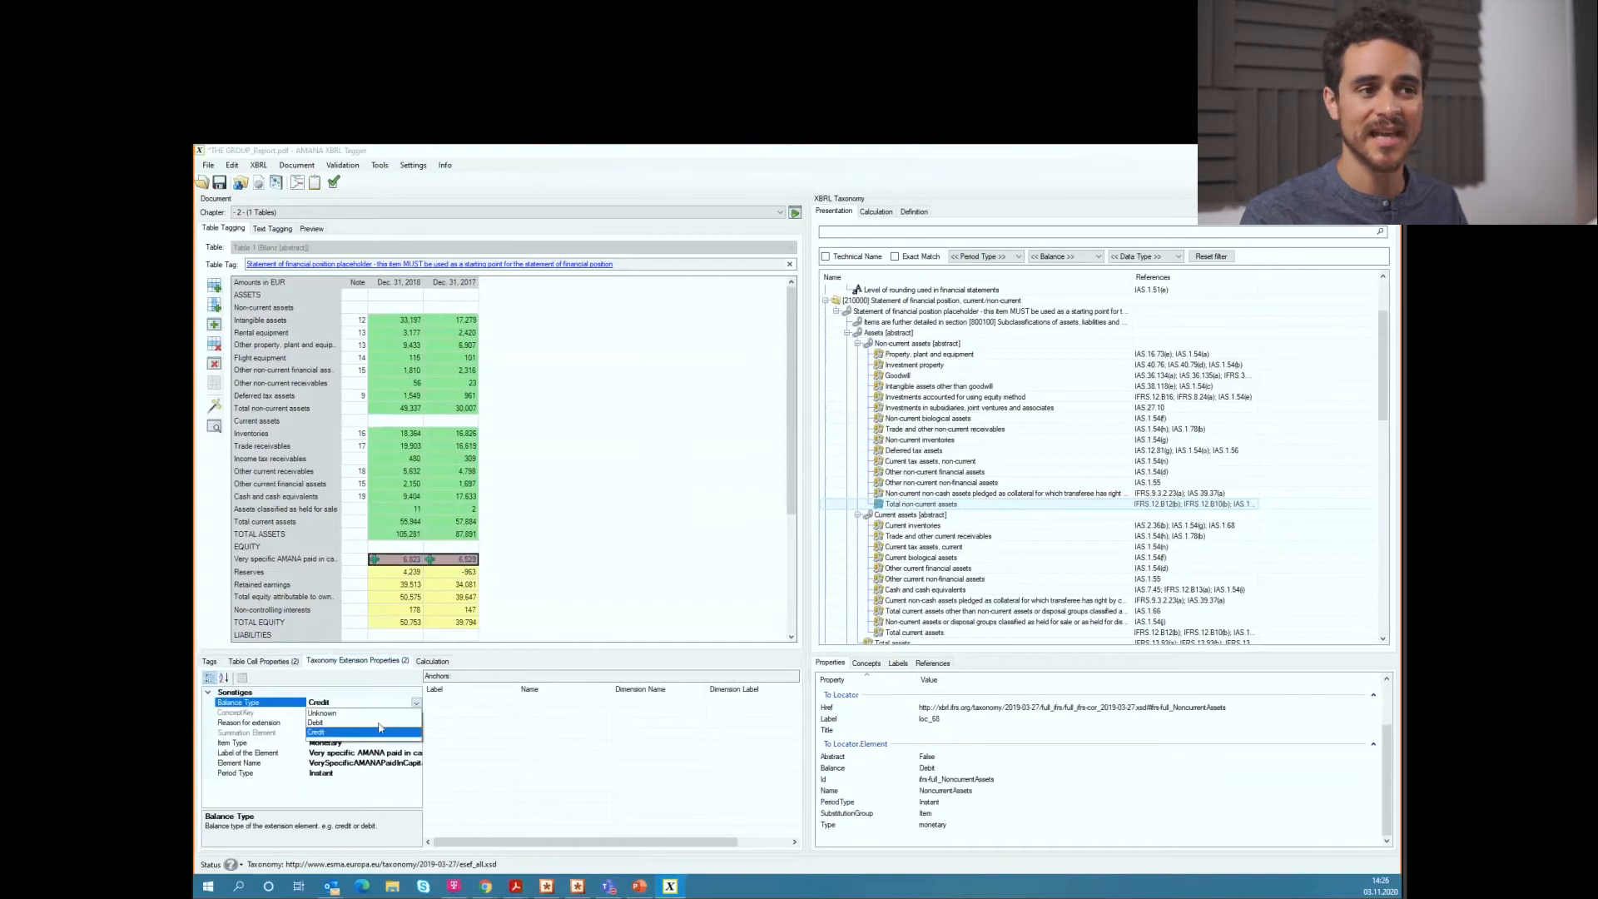
left_click(372, 702)
left_click(356, 761)
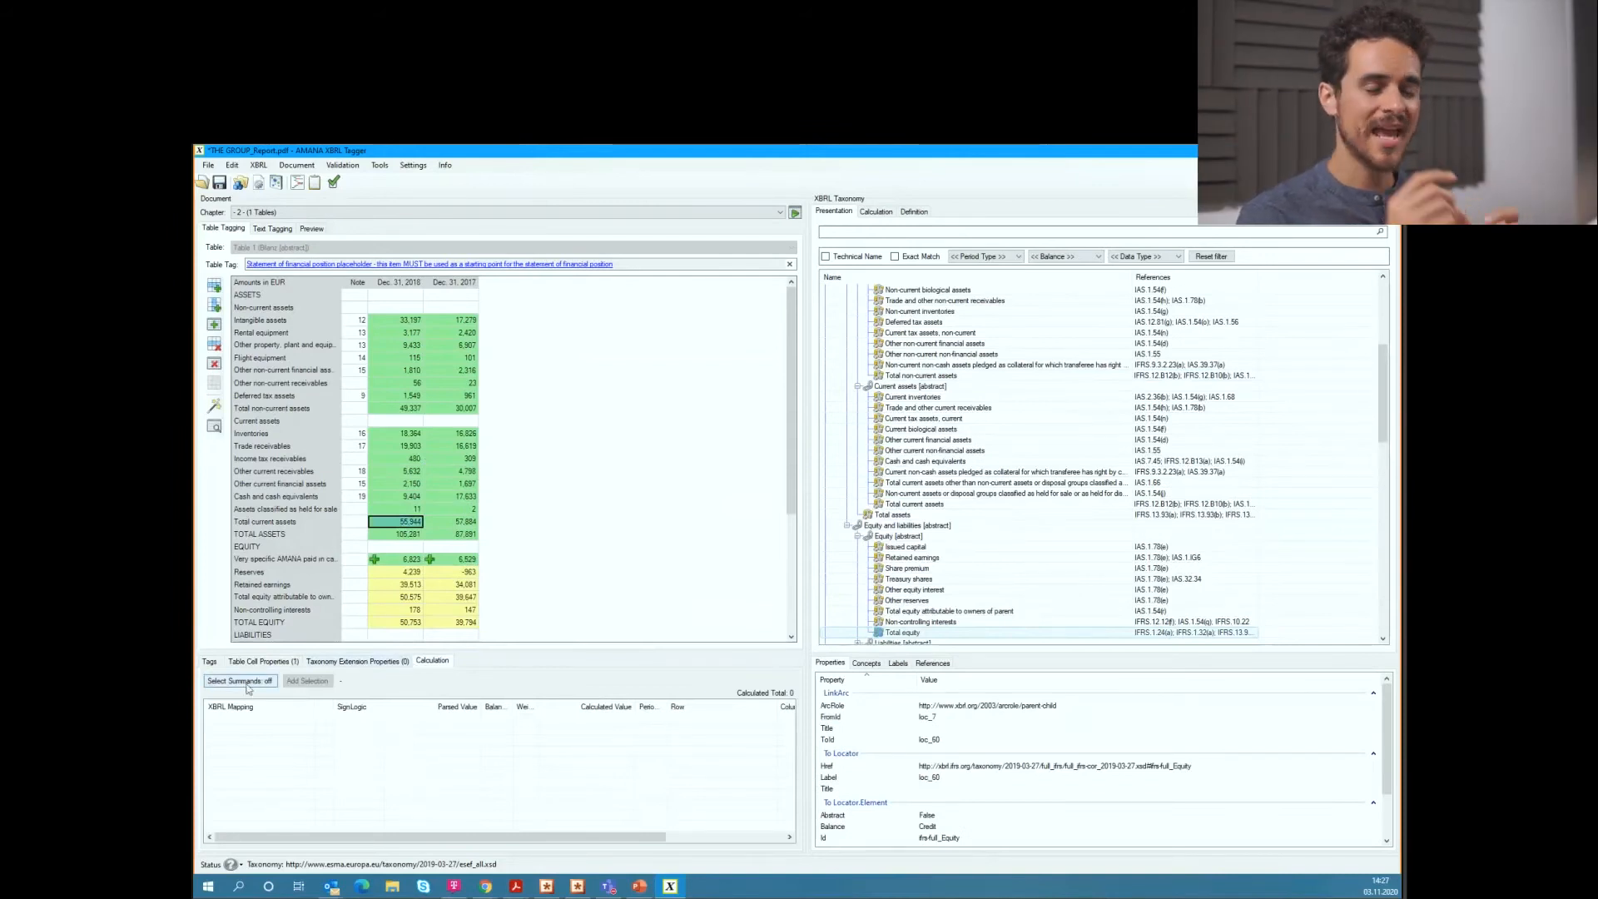
Step: Add the 2018 values from Inventories through Cash and cash equivalents as summands in the calculation for Total current assets
left_click(241, 681)
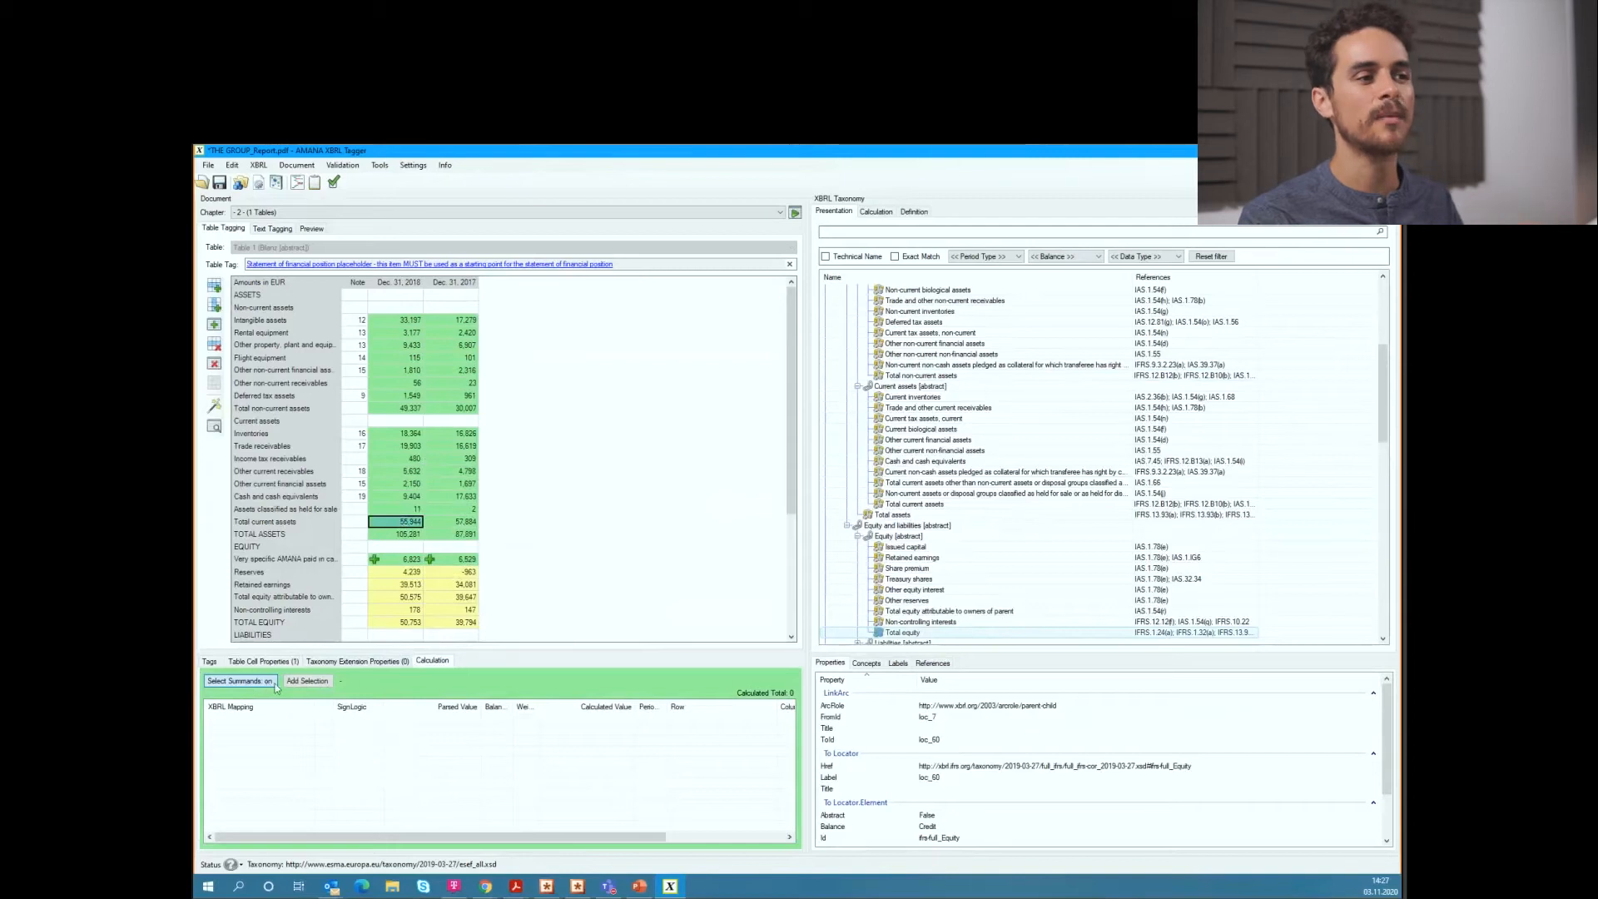
left_click(400, 434)
left_click(308, 681)
left_click(400, 446)
left_click(316, 680)
left_click_drag(402, 458, 401, 497)
left_click(308, 681)
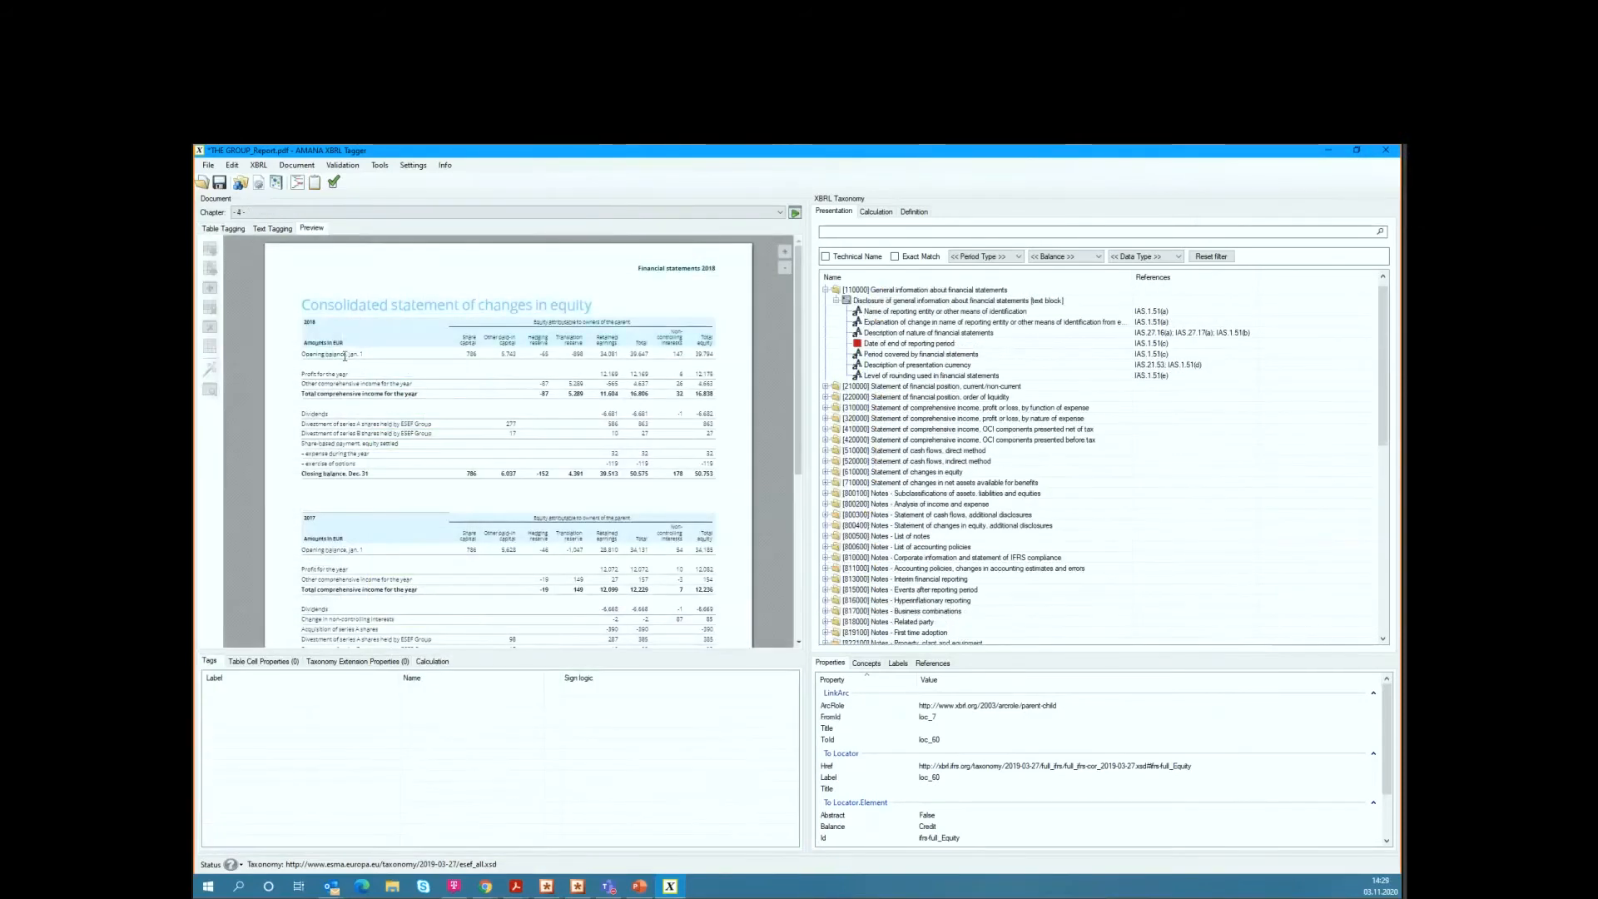
Step: Mark the 2018 table of the consolidated statement of changes in equity and tag it with the Statement of changes in equity placeholder
left_click_drag(615, 476, 714, 477)
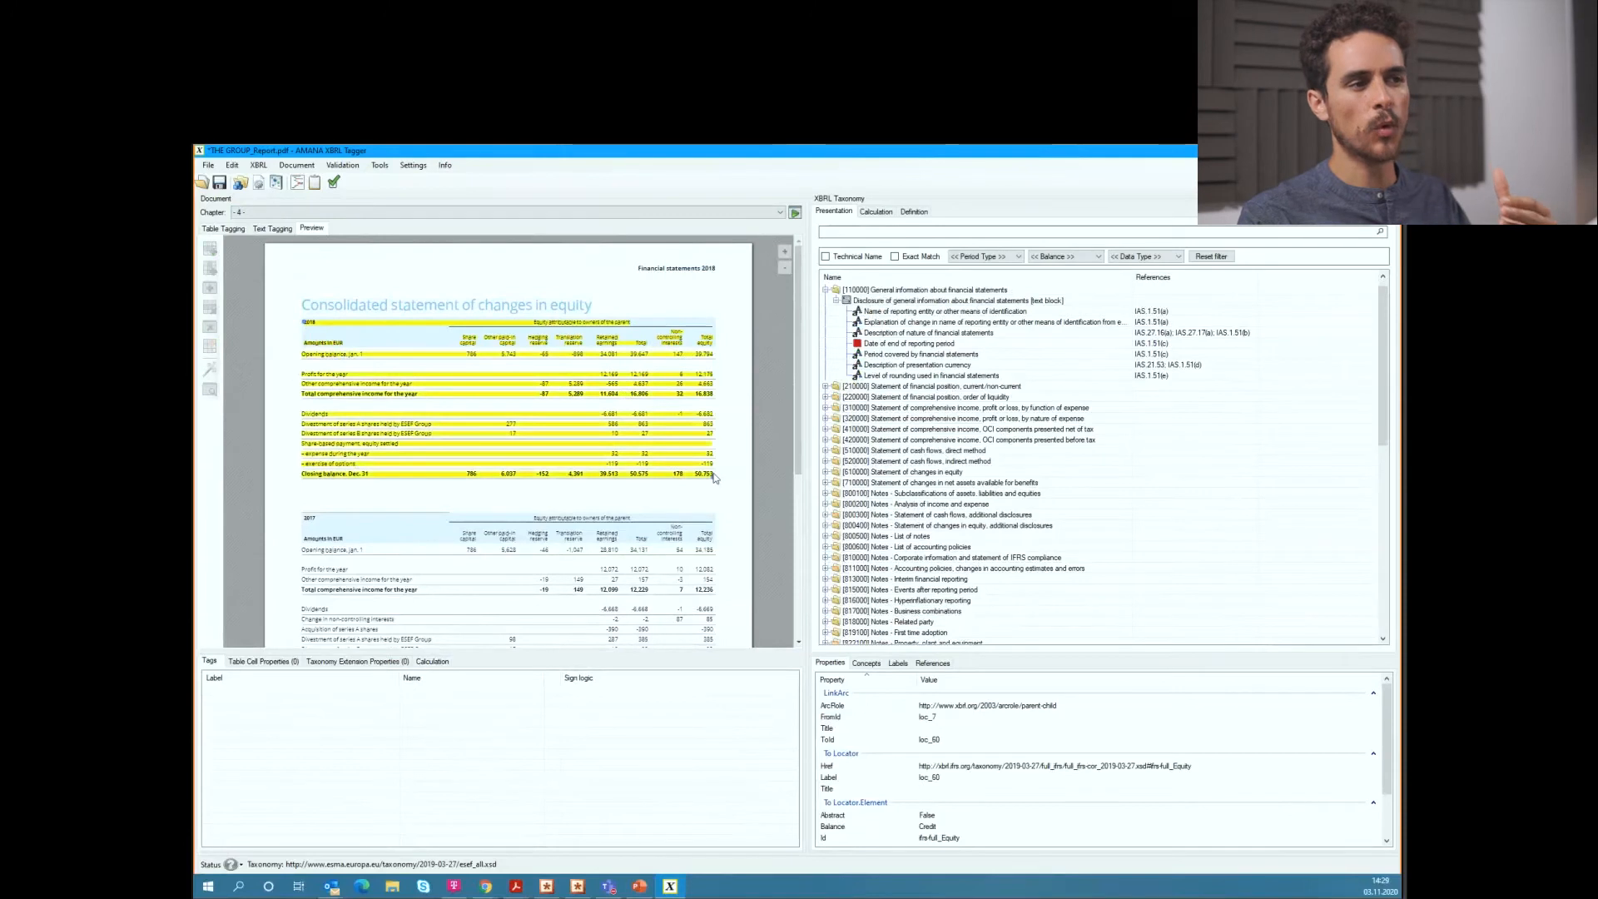
left_click(826, 472)
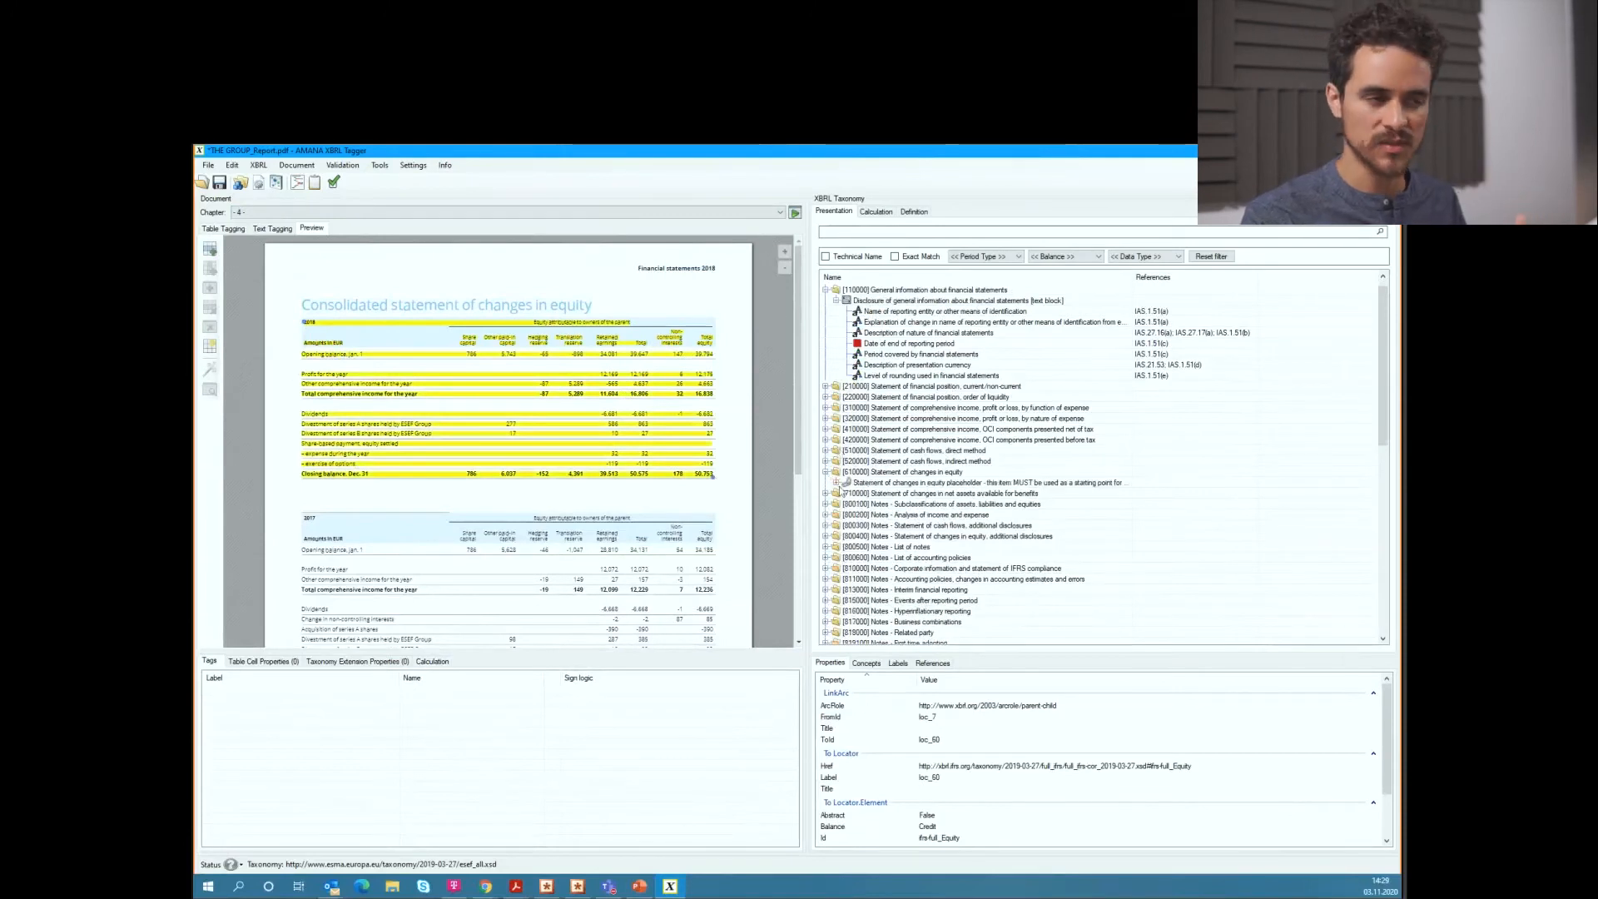
left_click(837, 483)
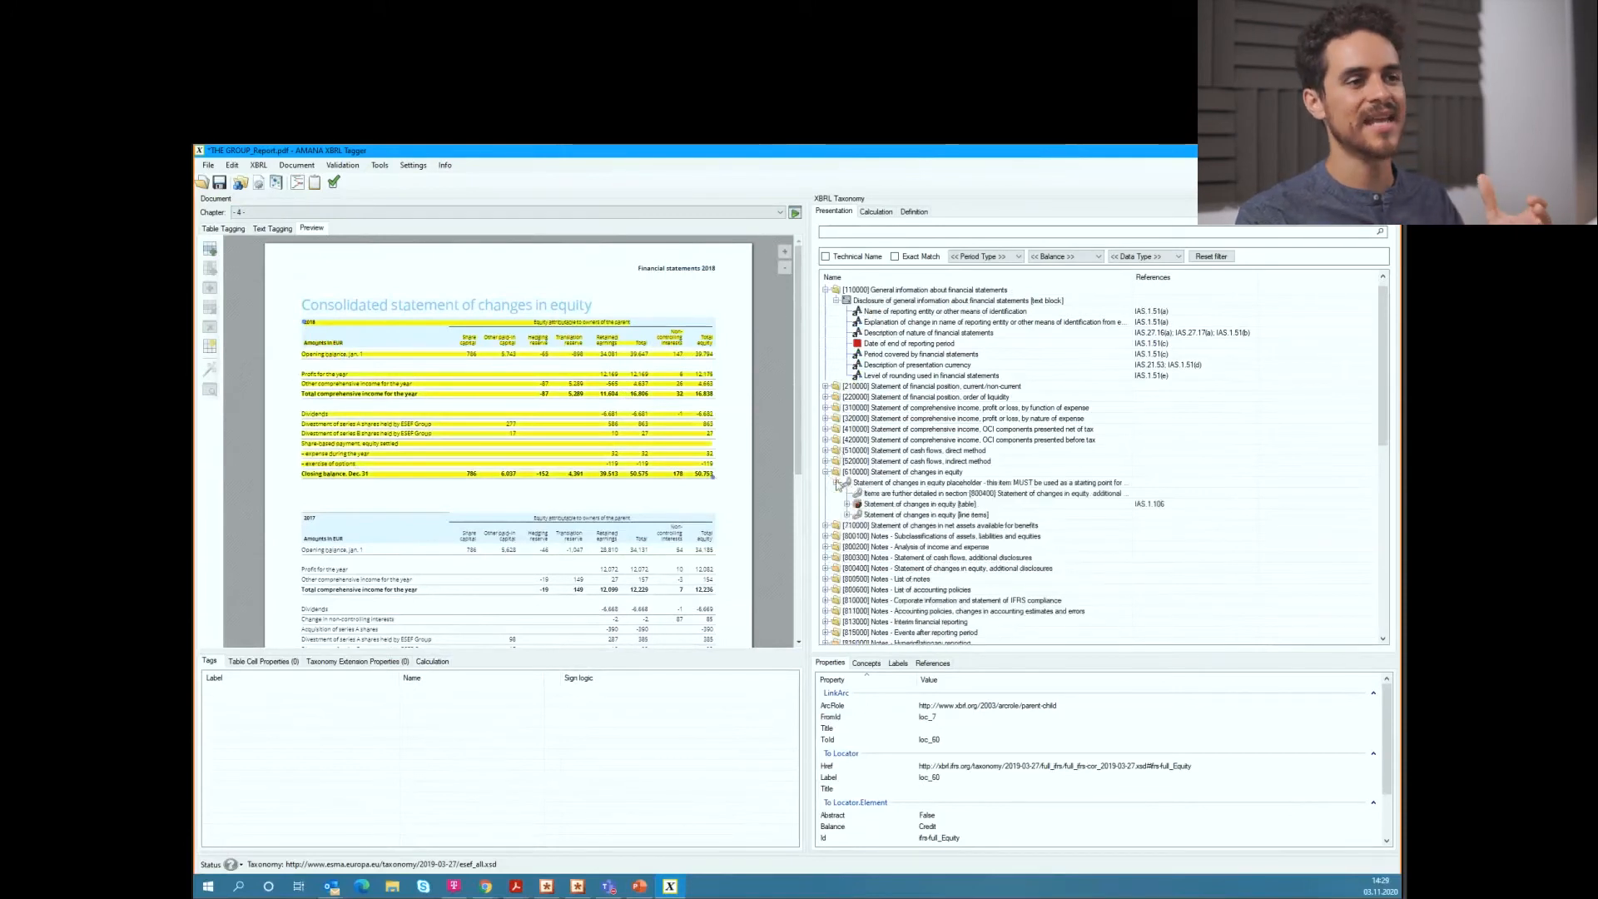
left_click(421, 325)
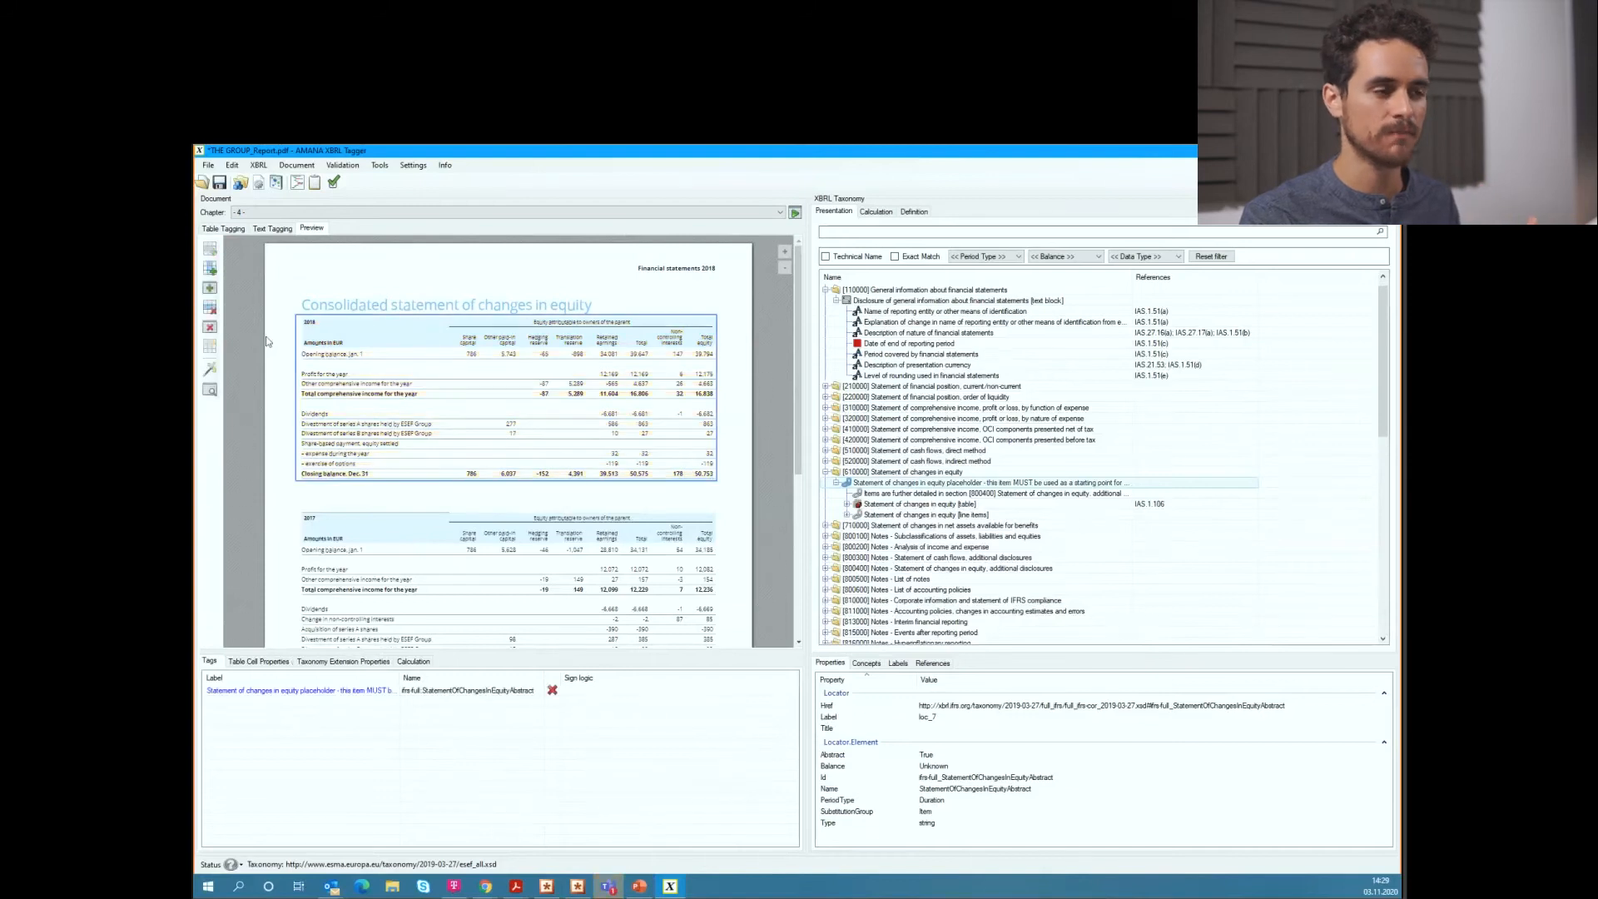
Step: Show the 2018 equity table for cell tagging and tag its Opening balance, Jan. 1 row with Equity at beginning of period
left_click(223, 229)
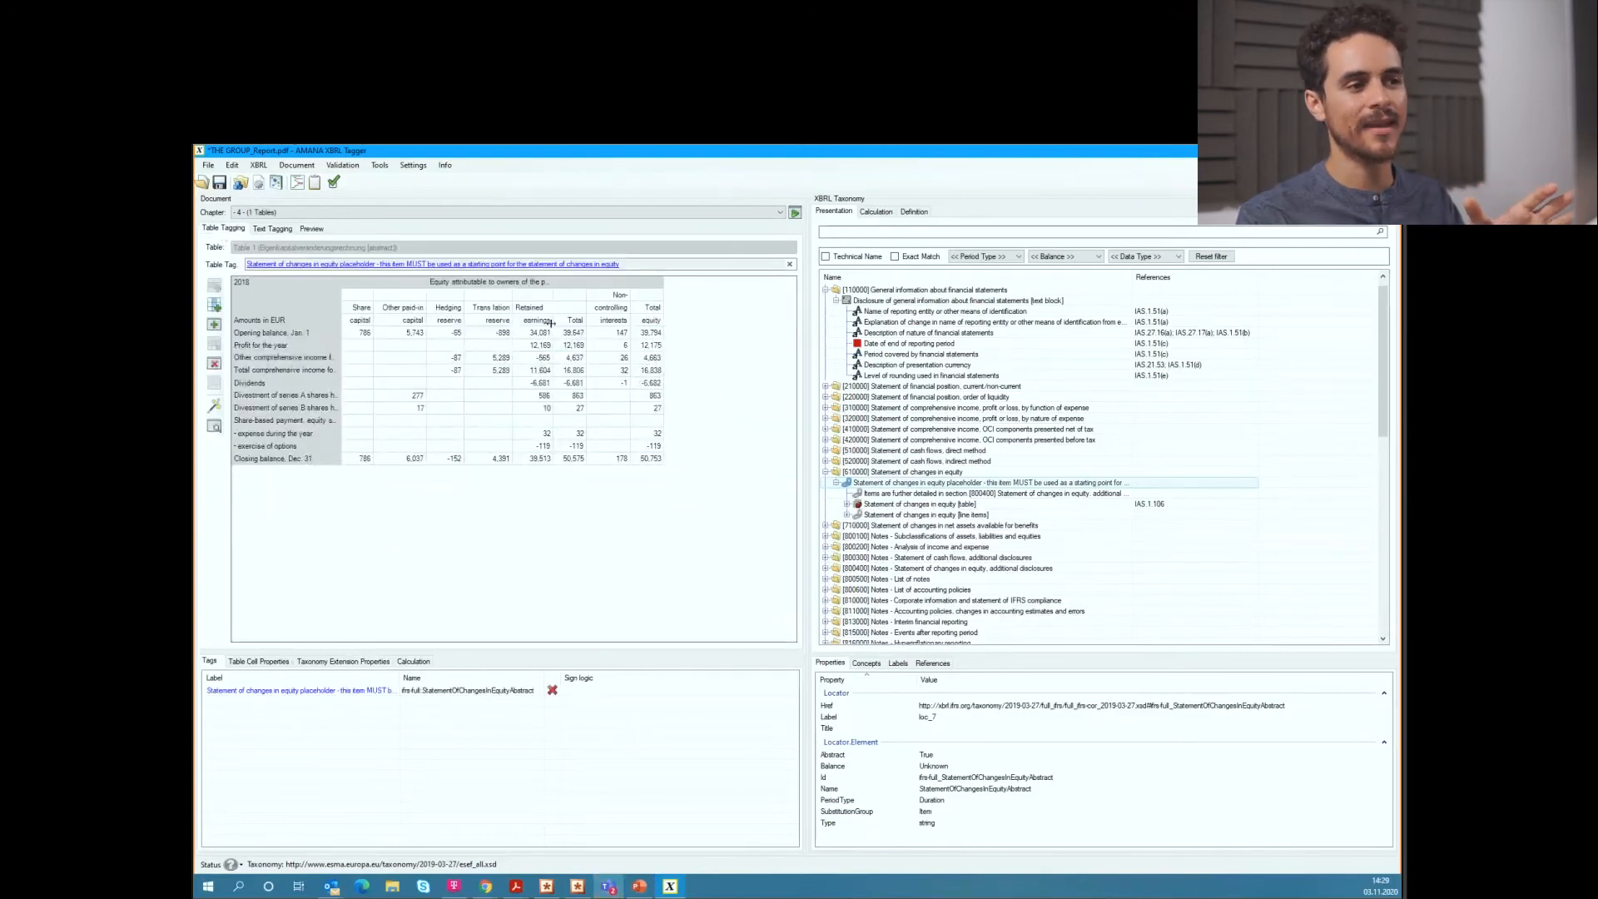
left_click(848, 515)
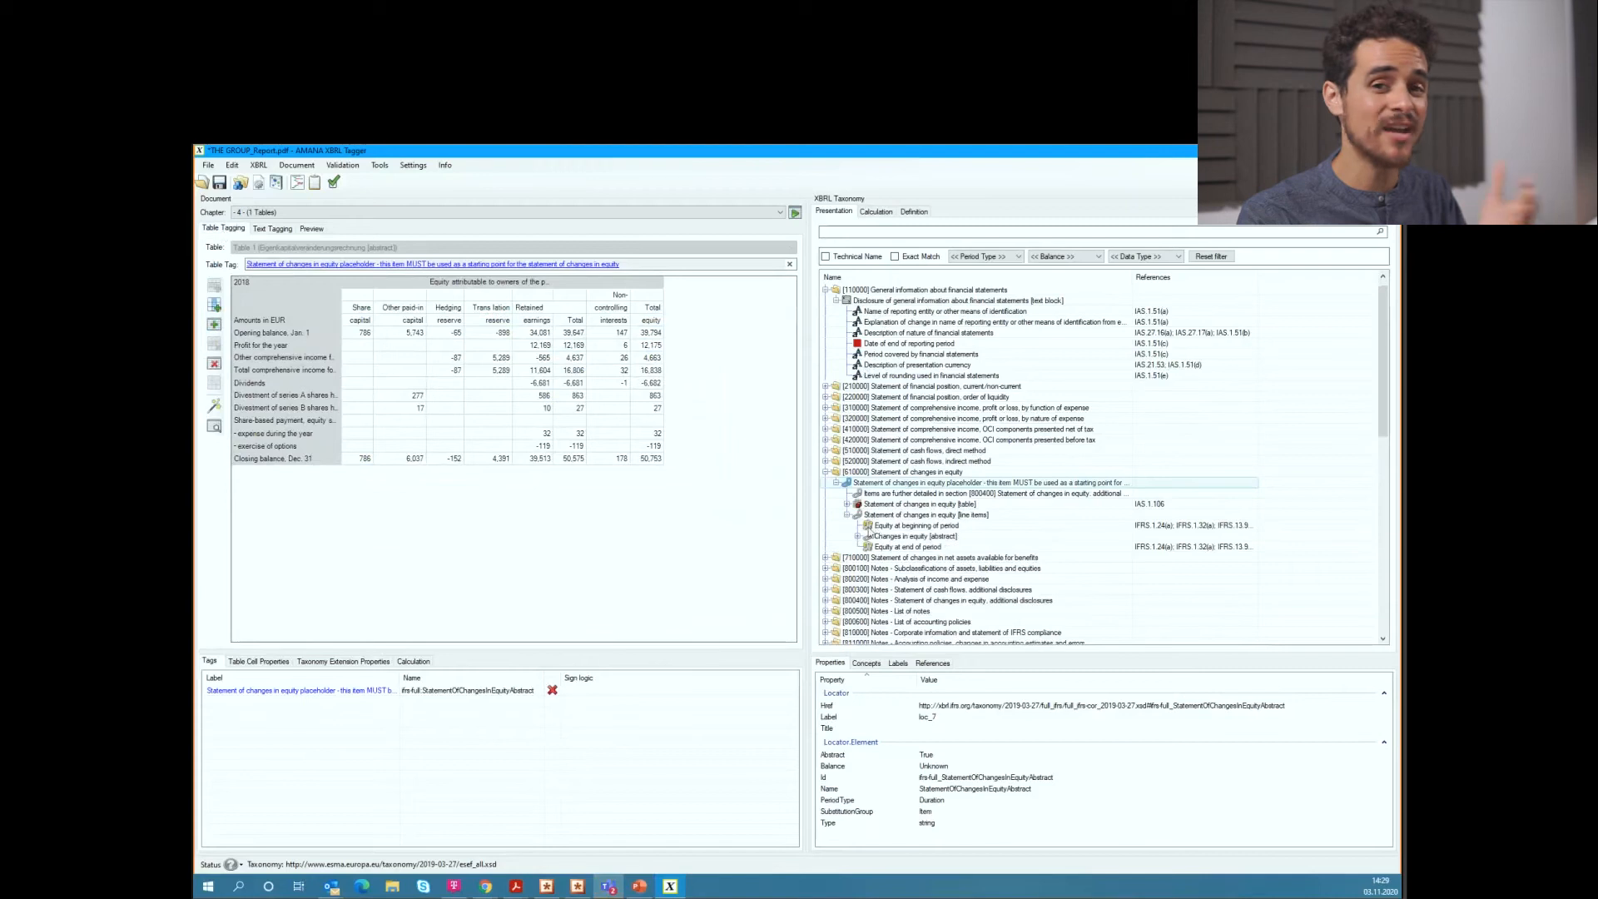
left_click_drag(869, 527, 286, 339)
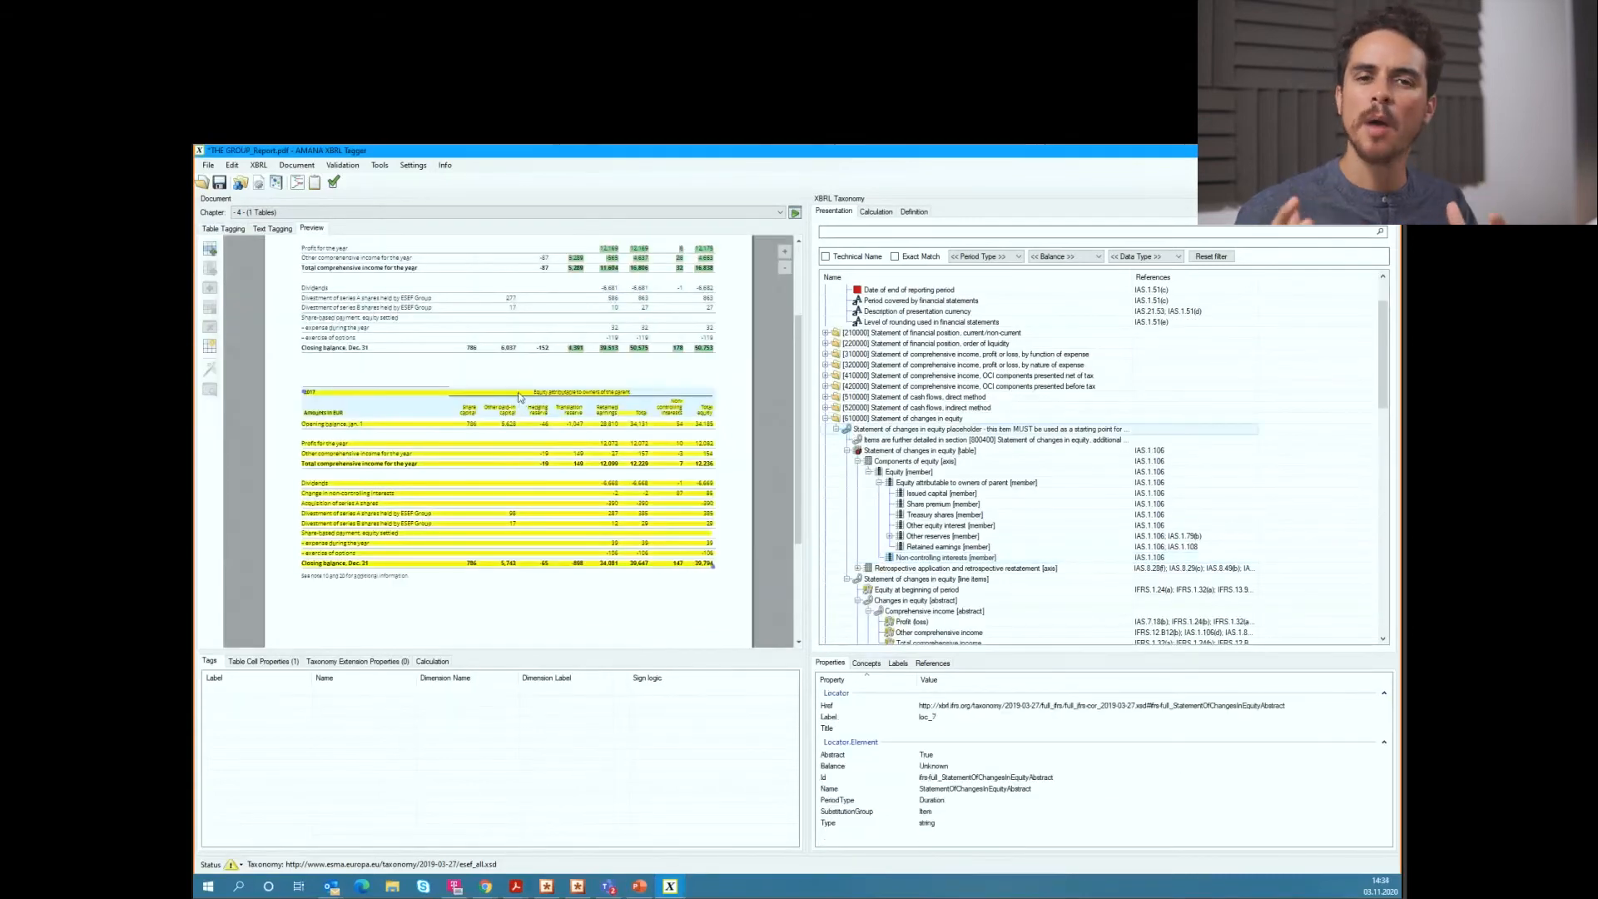
Step: Switch to Table 1 and select its cells from the translation reserve opening balance to the total equity closing balance
left_click(233, 229)
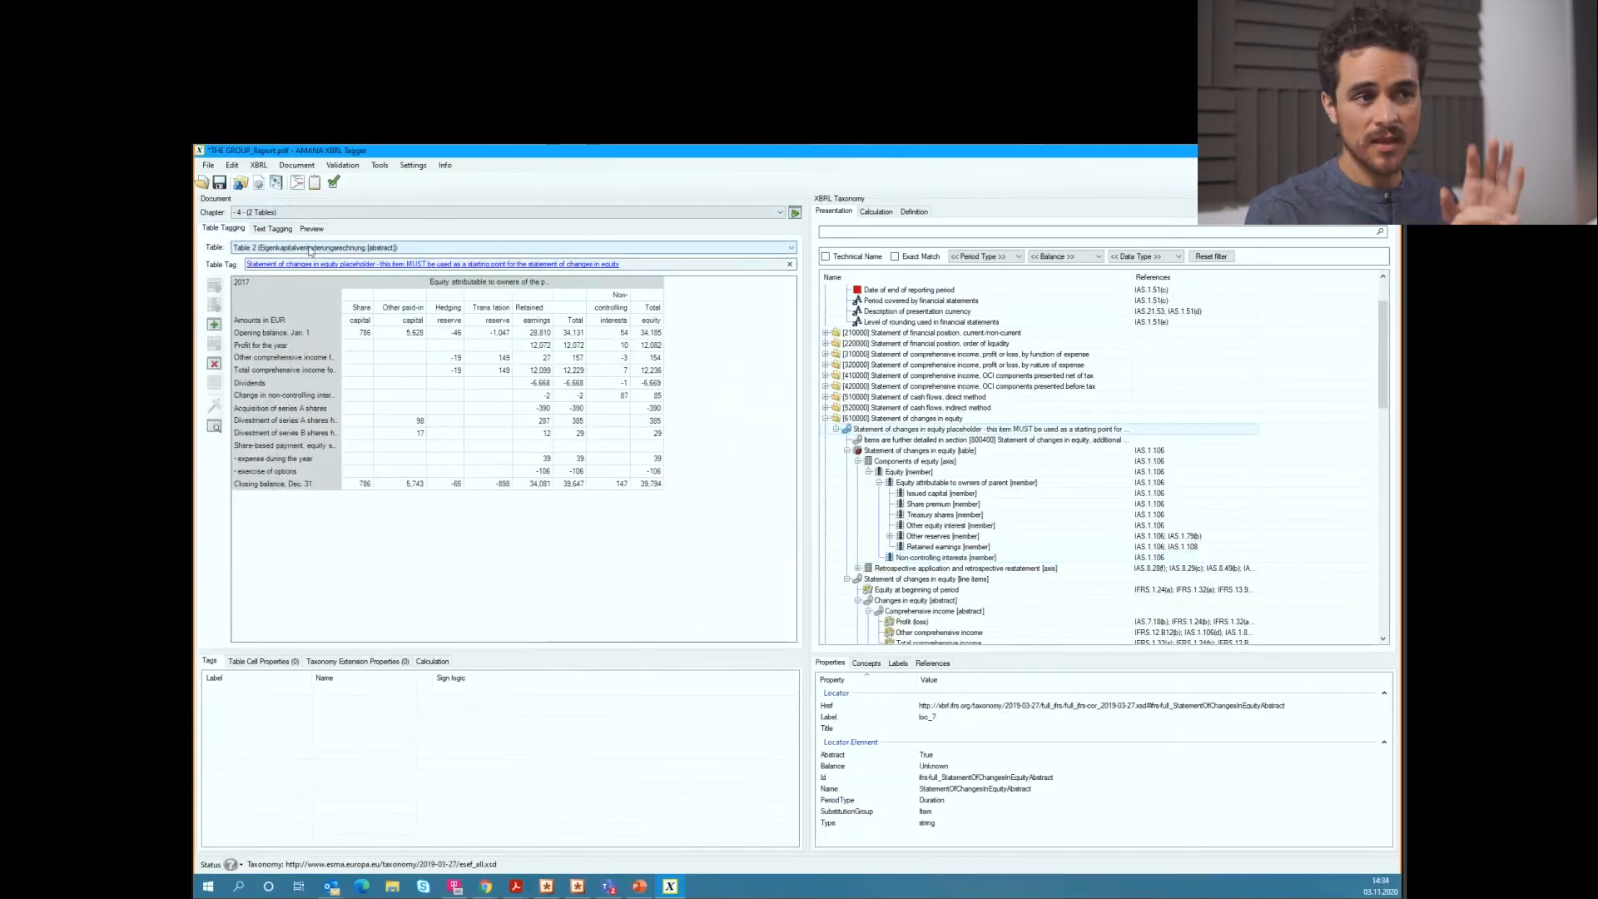
left_click(258, 248)
left_click(266, 258)
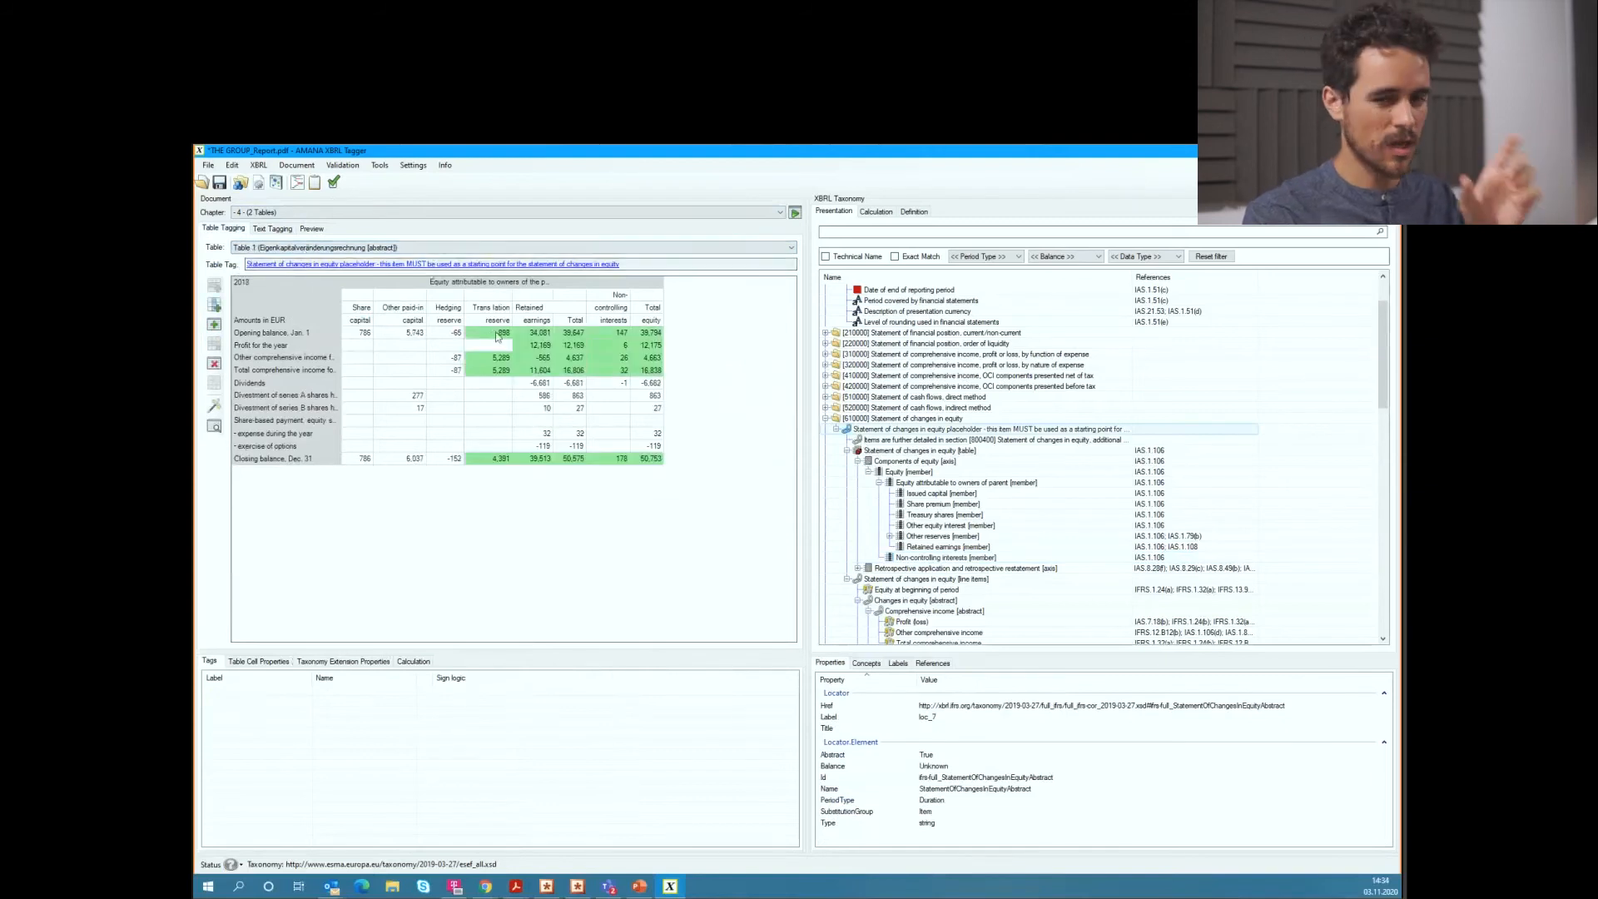
left_click_drag(491, 333, 648, 458)
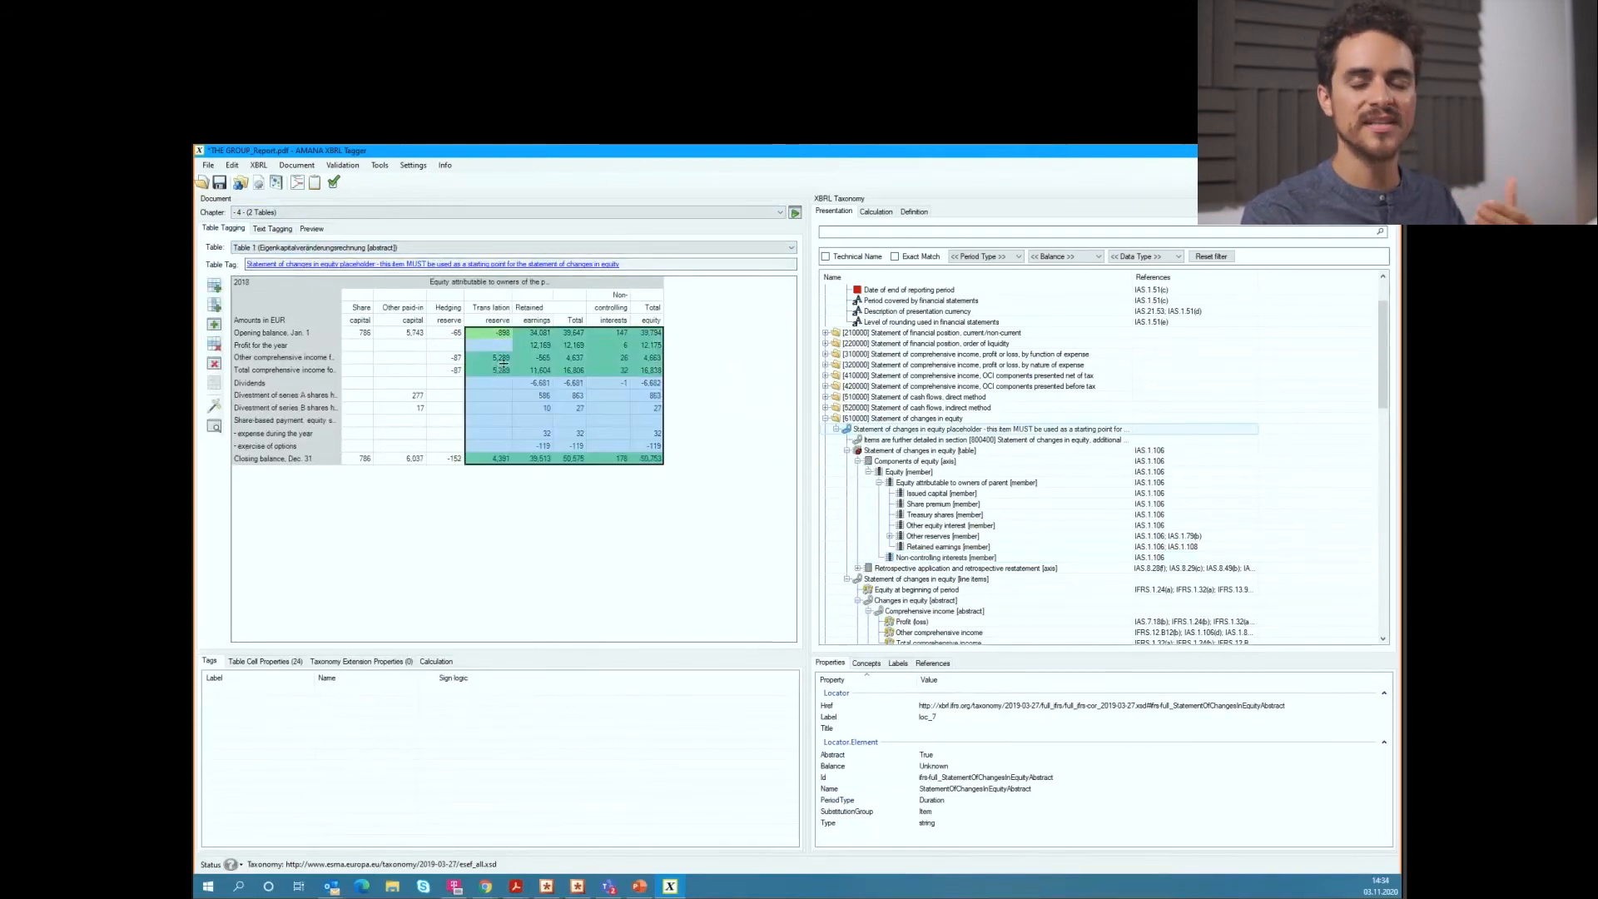
Step: Switch to Table 2 with the 2017 equity figures and tag the whole table with the mappings stored from Table 1
left_click(328, 248)
left_click(327, 268)
left_click(315, 182)
left_click_drag(1225, 386, 1224, 594)
left_click(1346, 213)
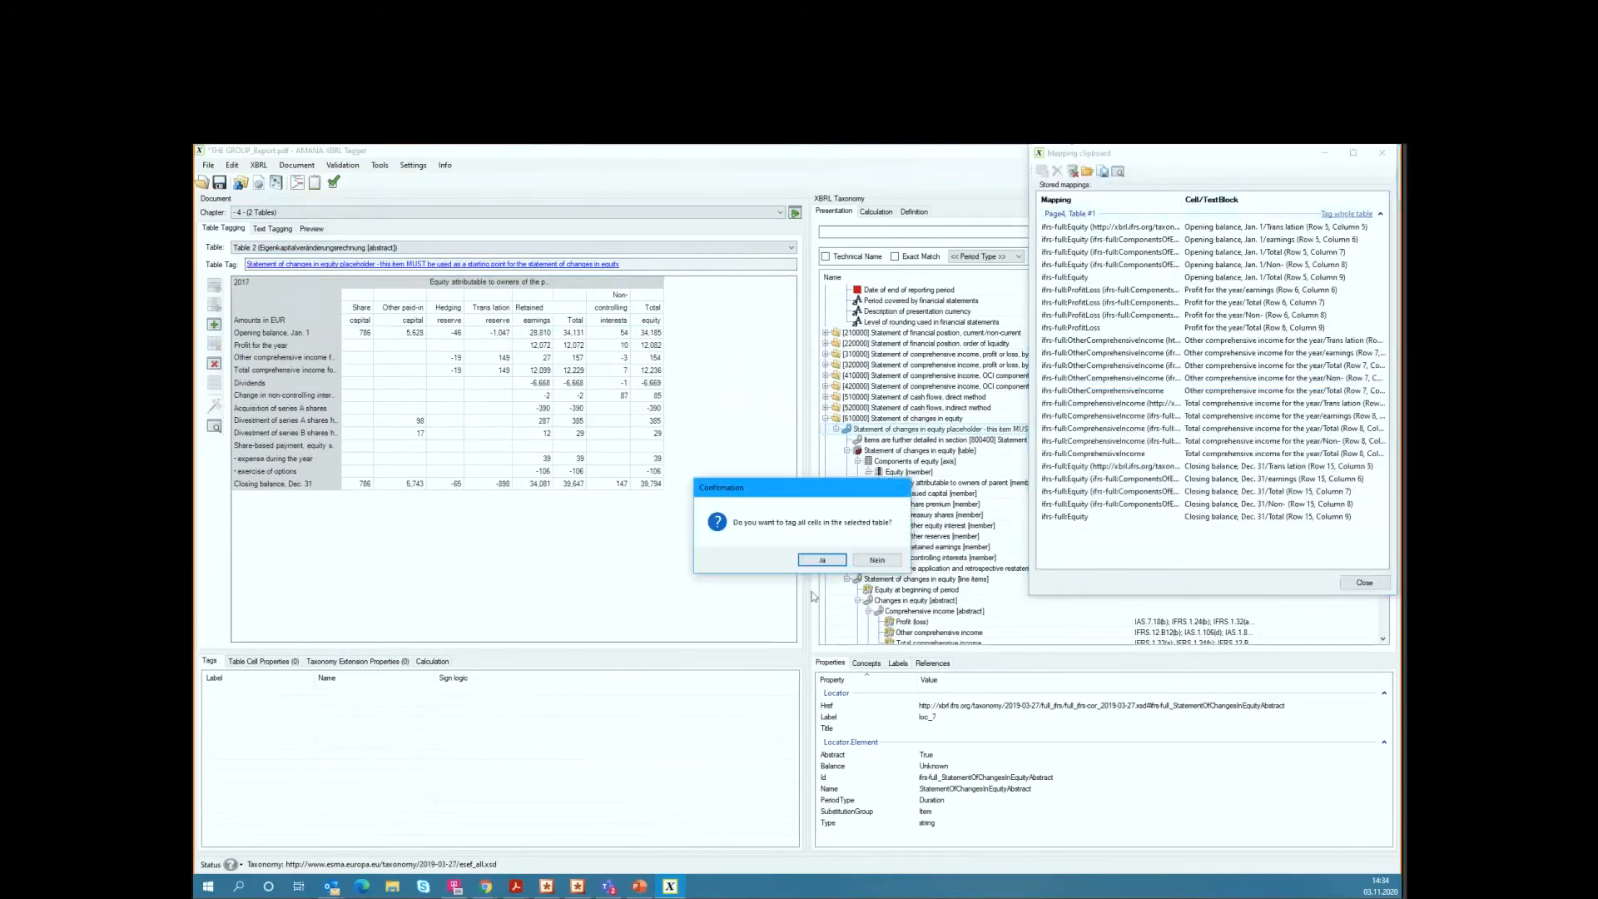
left_click(823, 560)
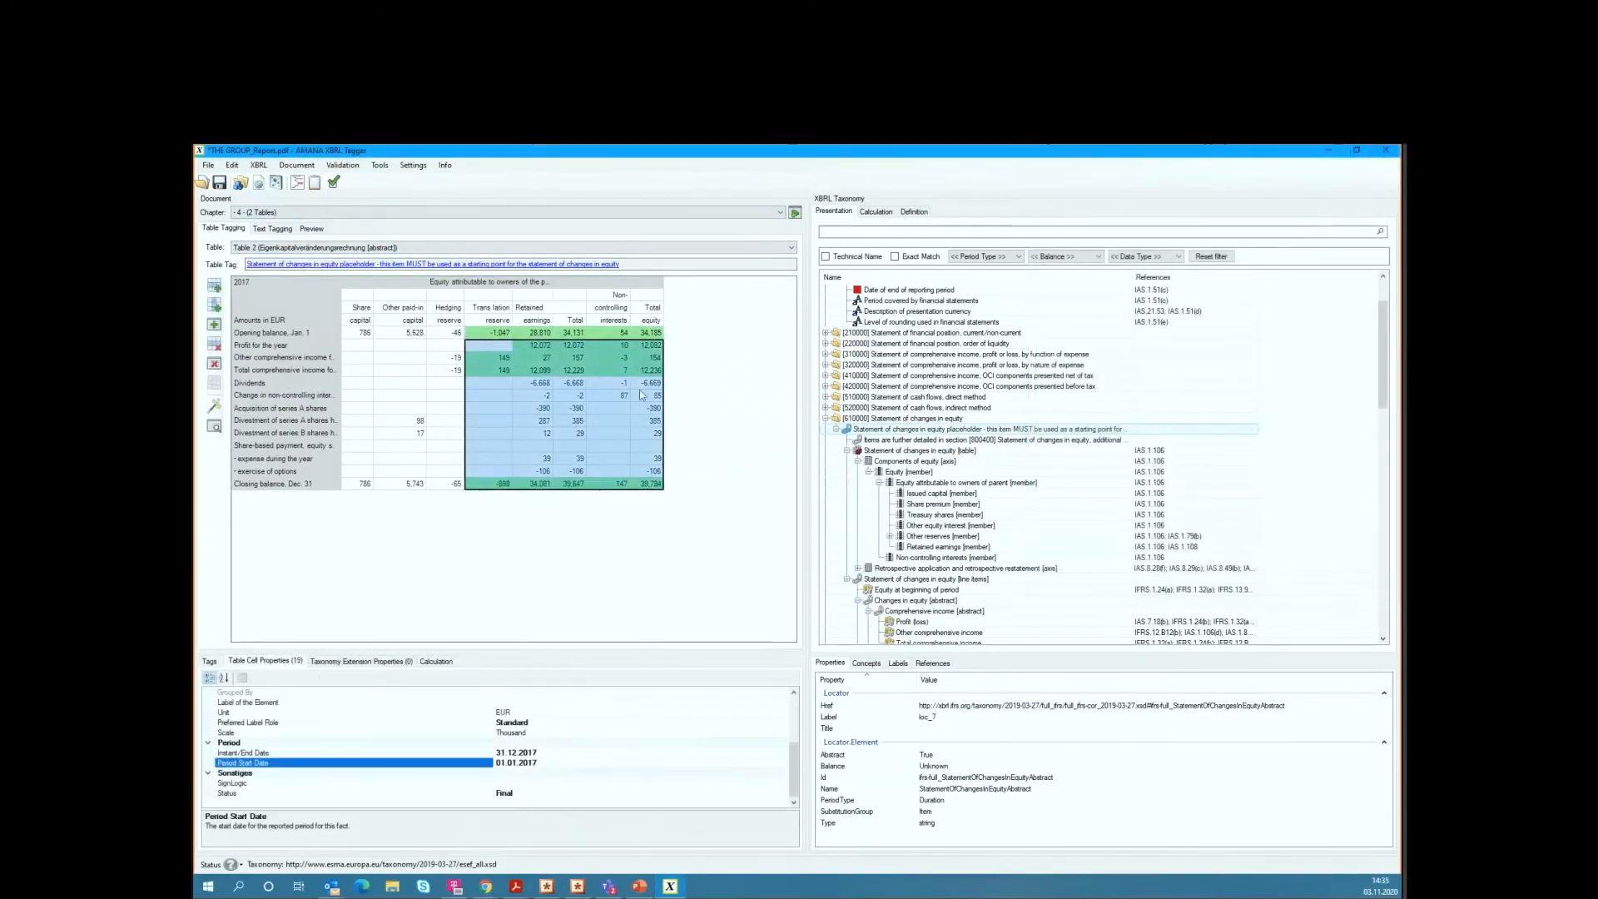
Step: Generate and validate the iXBRL report with ESMA filing rule validation and expand the Filing Rules Validation messages
left_click(258, 166)
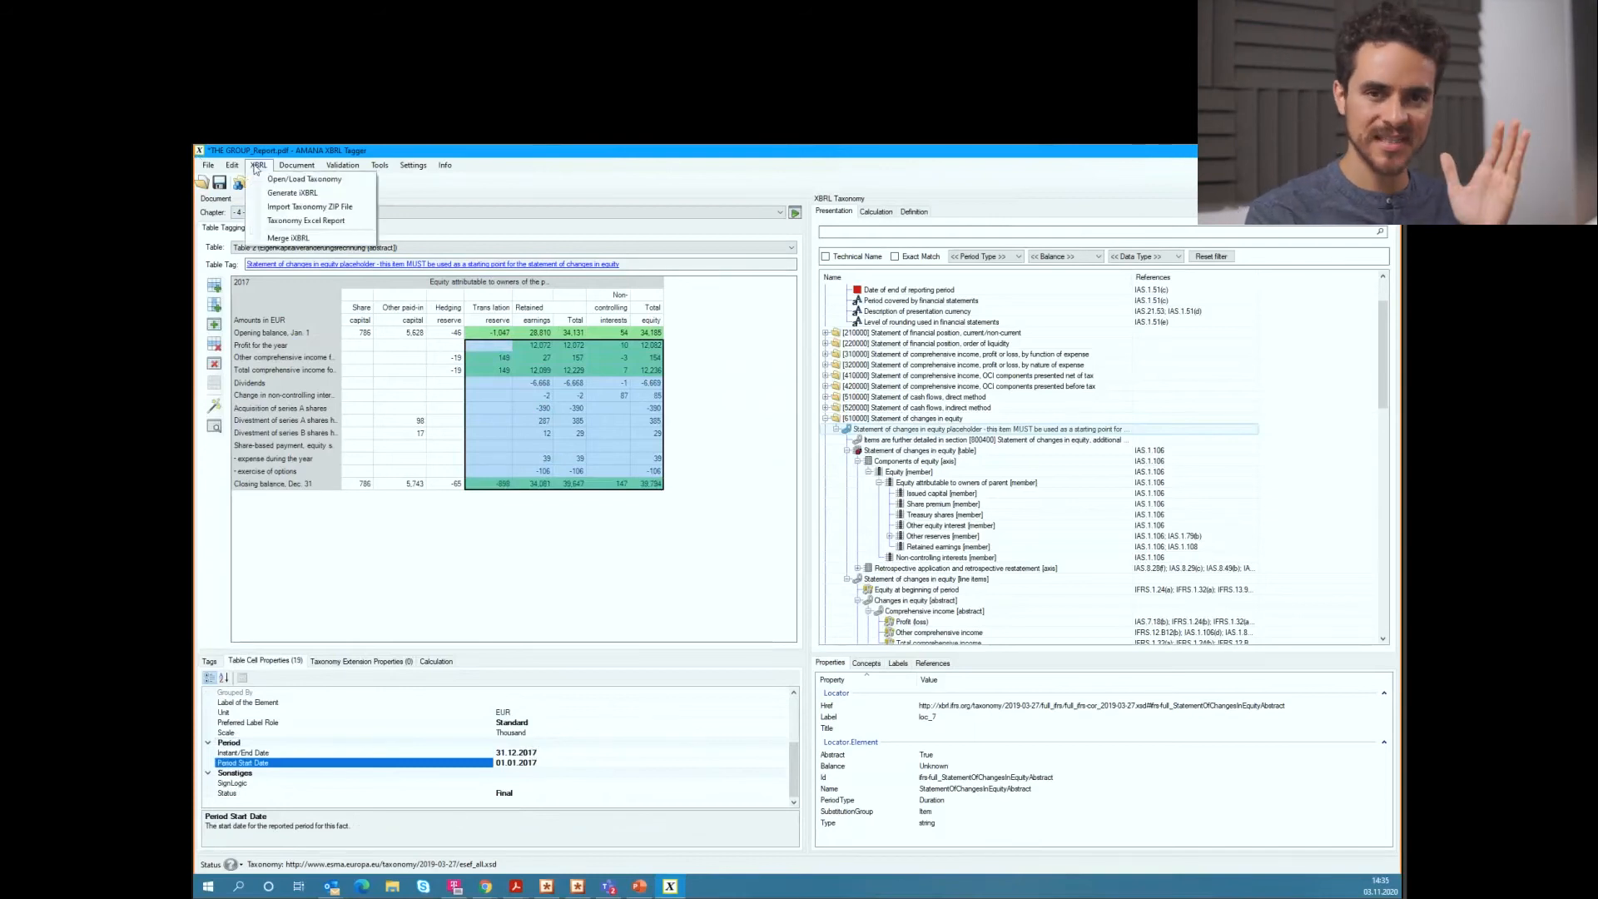
left_click(283, 194)
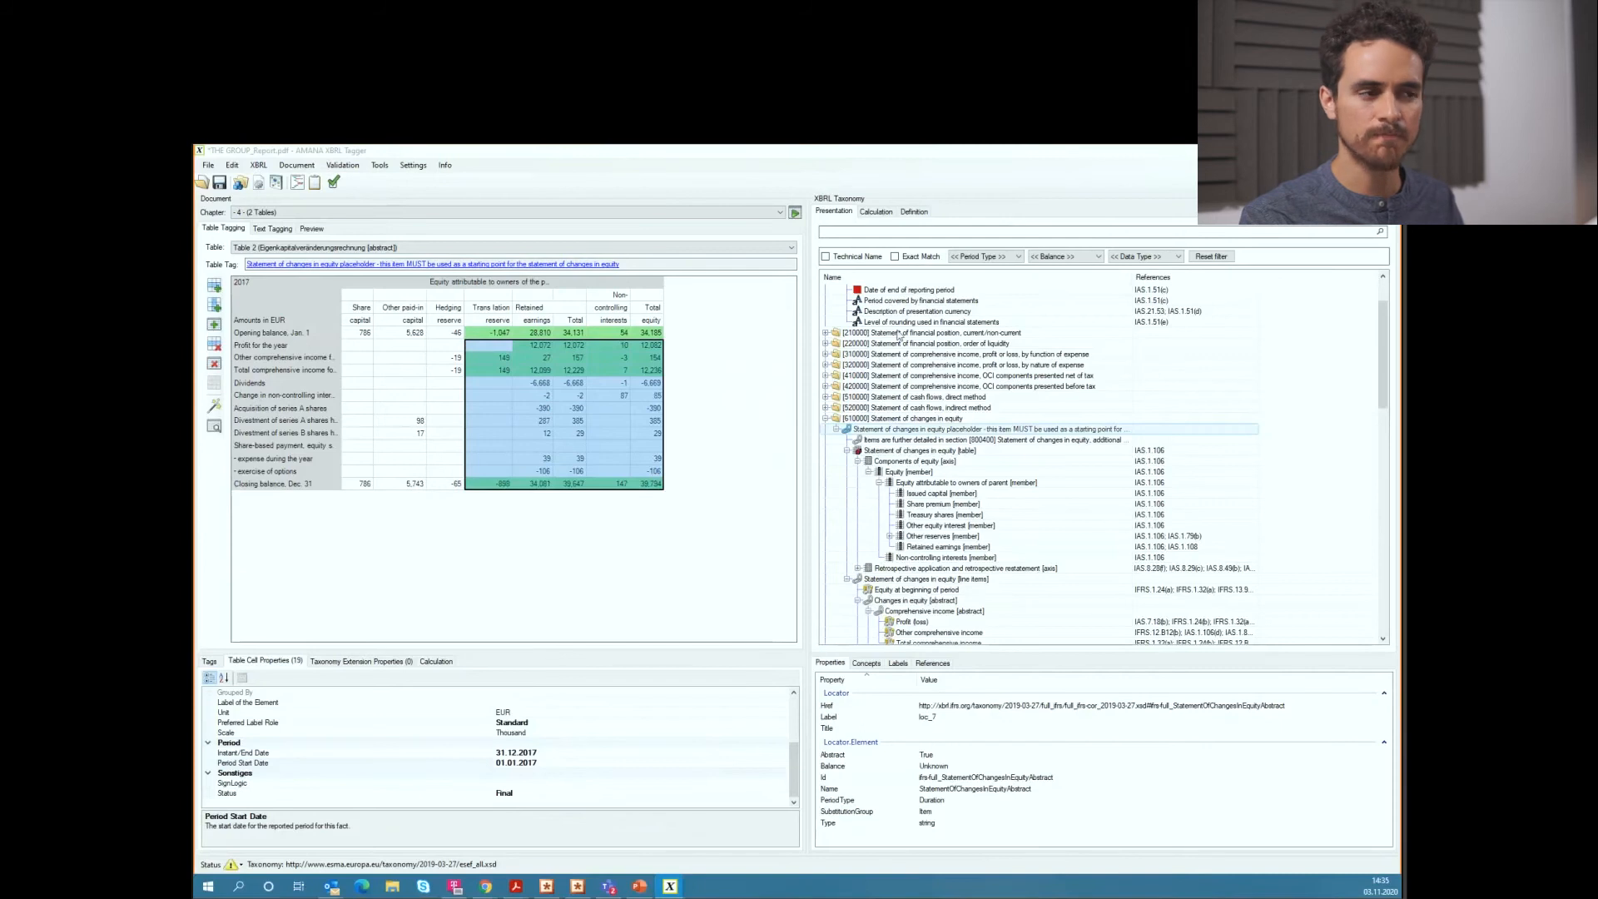
left_click(990, 631)
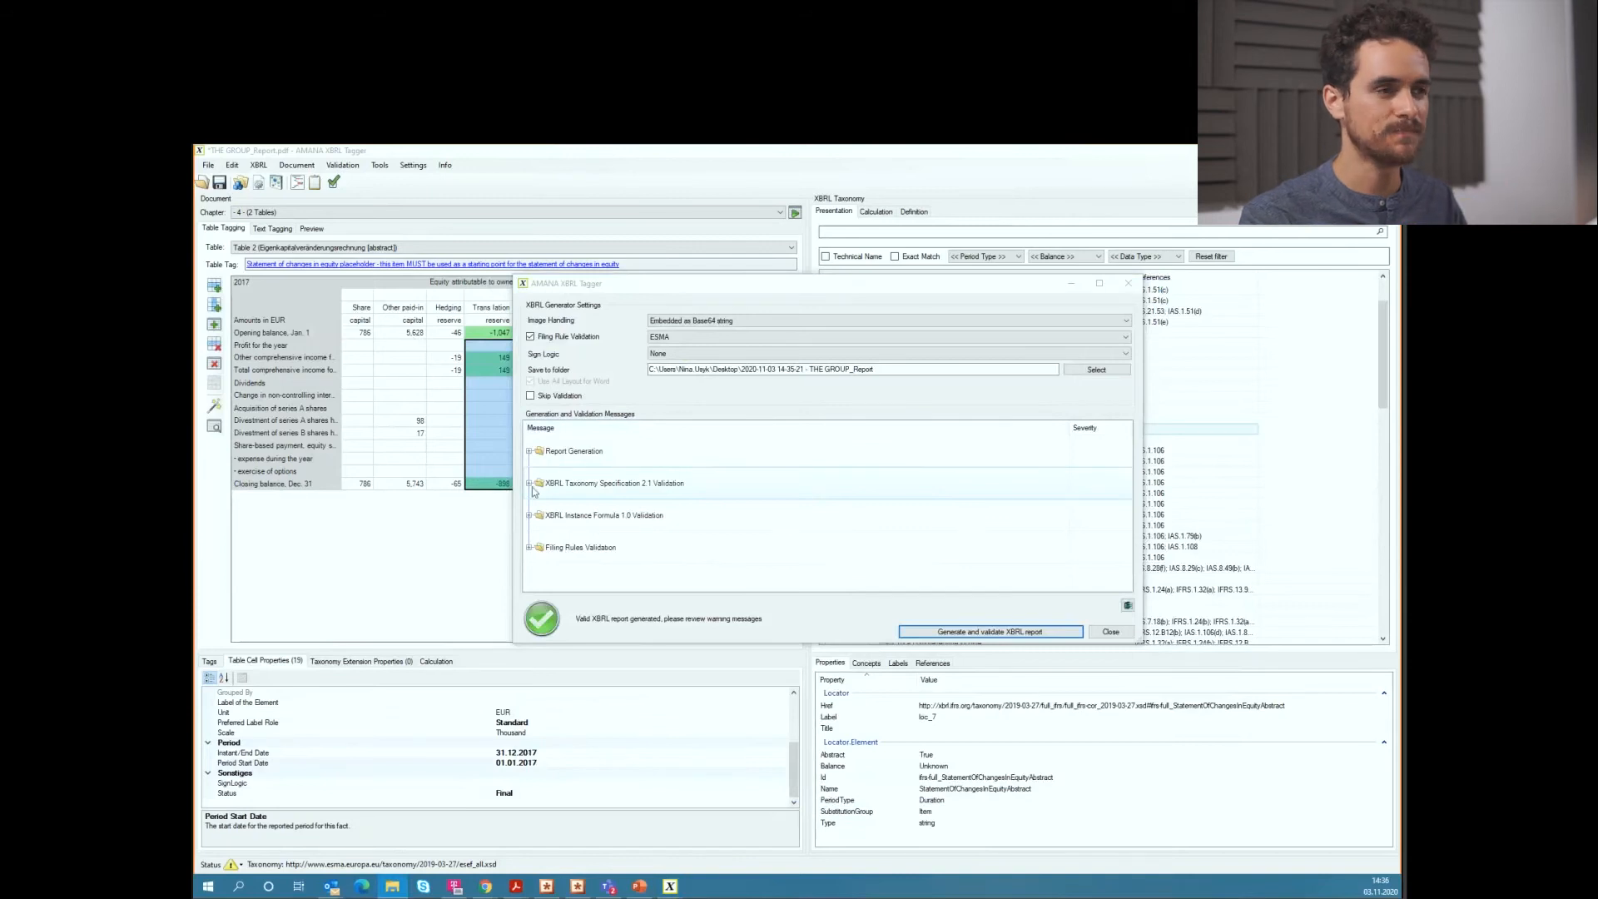
left_click(529, 548)
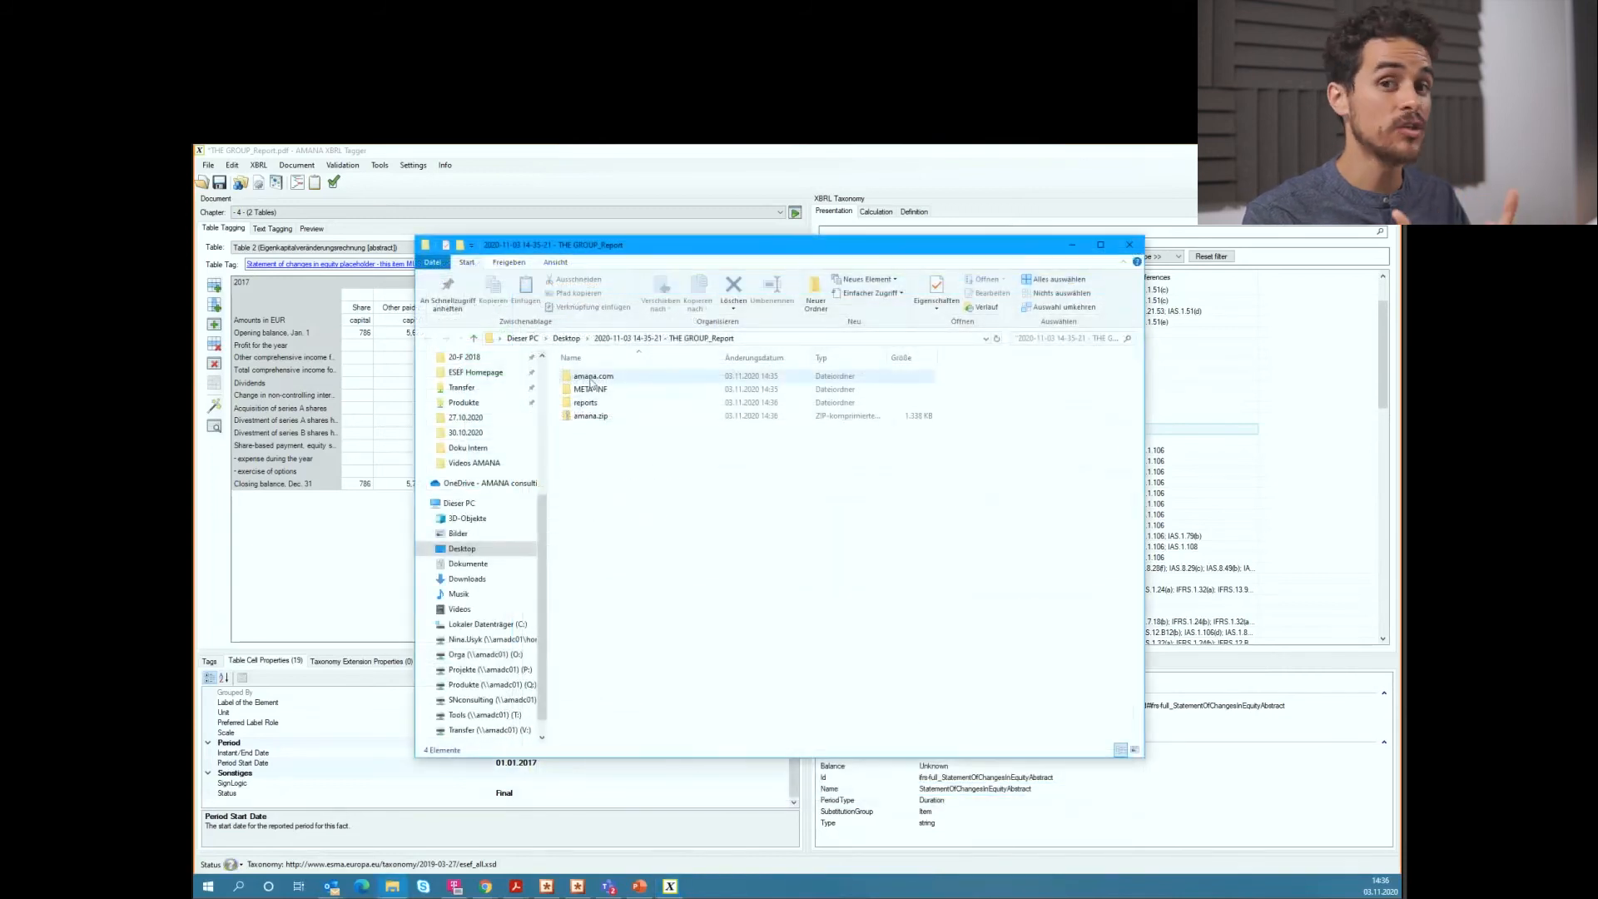
Step: In File Explorer, examine the generated taxonomy files under amana.com, xbrl, 2018, and open the report package's reports folder
double_click(621, 376)
double_click(620, 377)
double_click(620, 380)
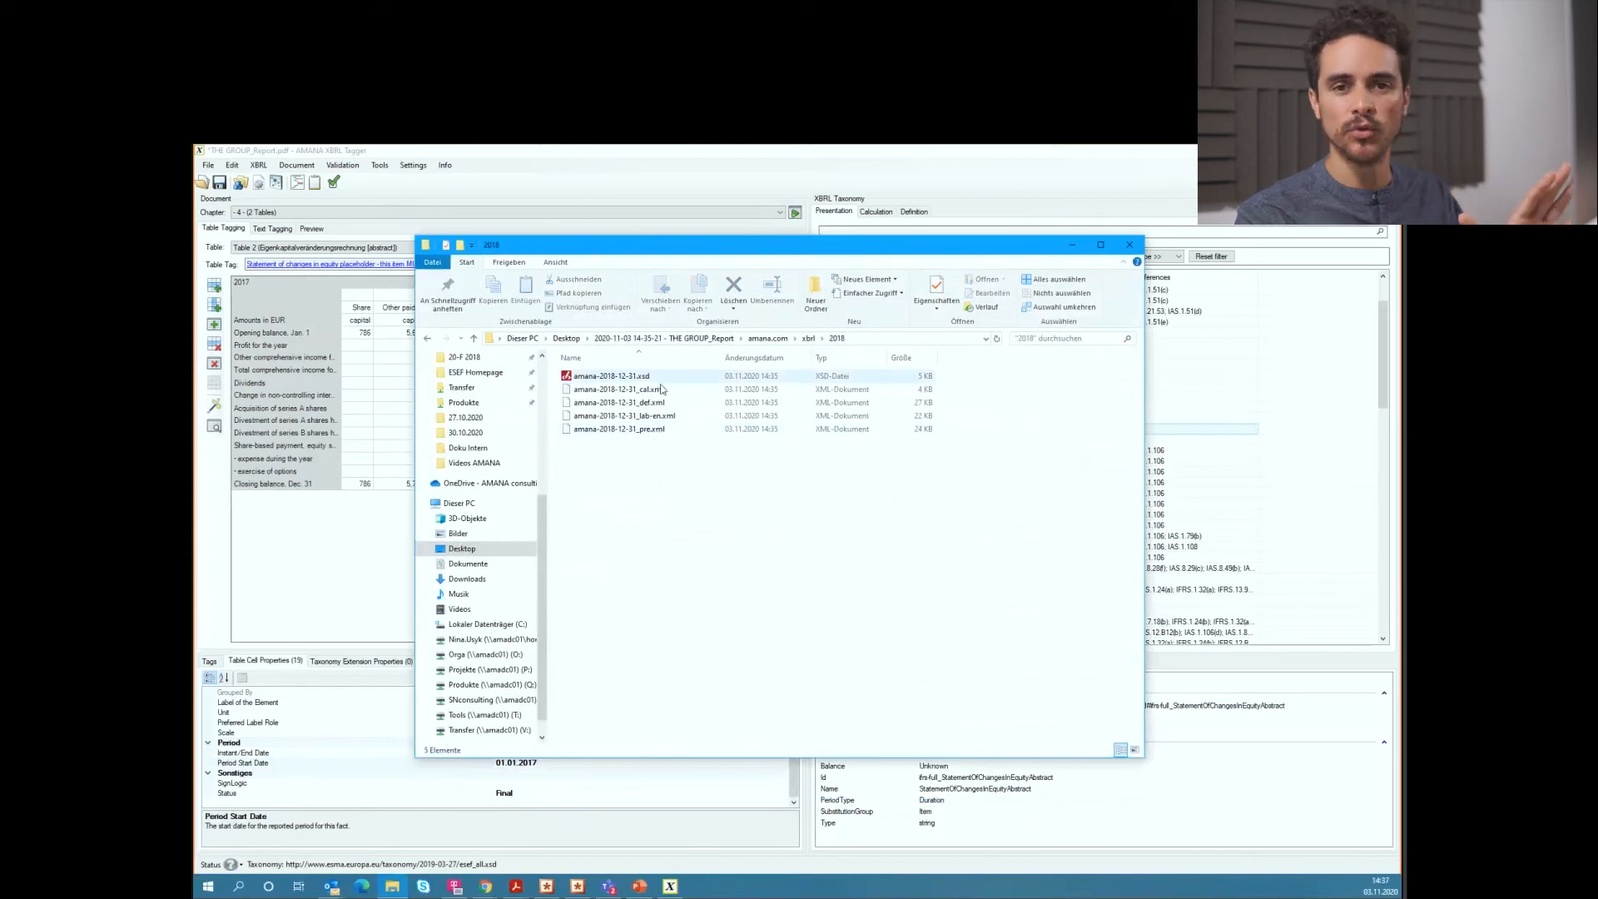
left_click(704, 339)
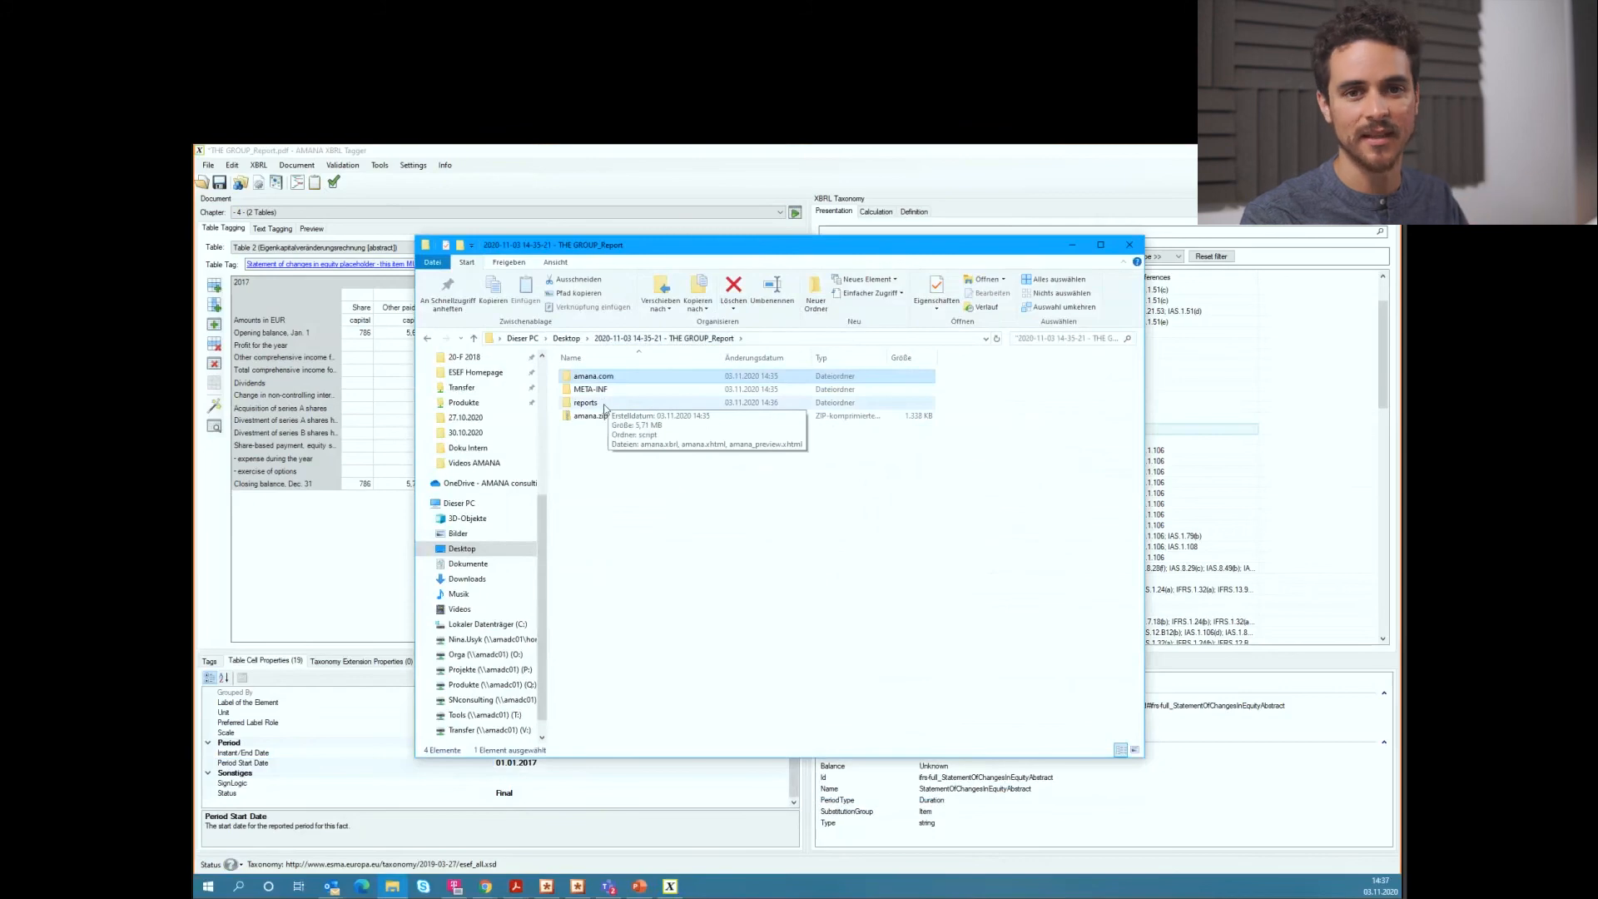
double_click(612, 403)
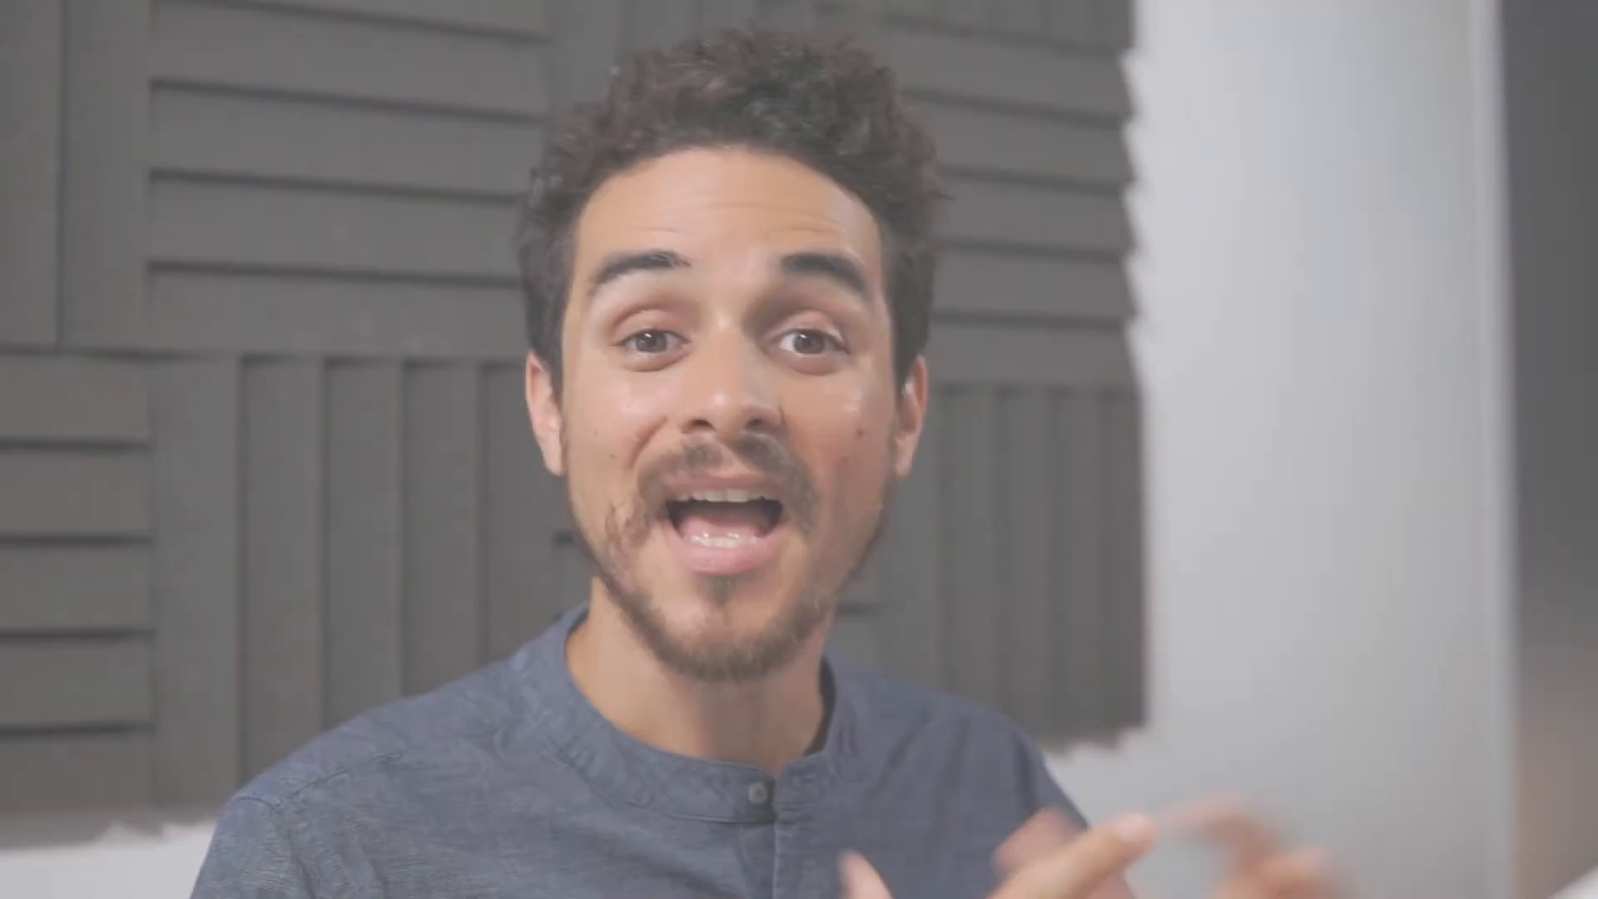